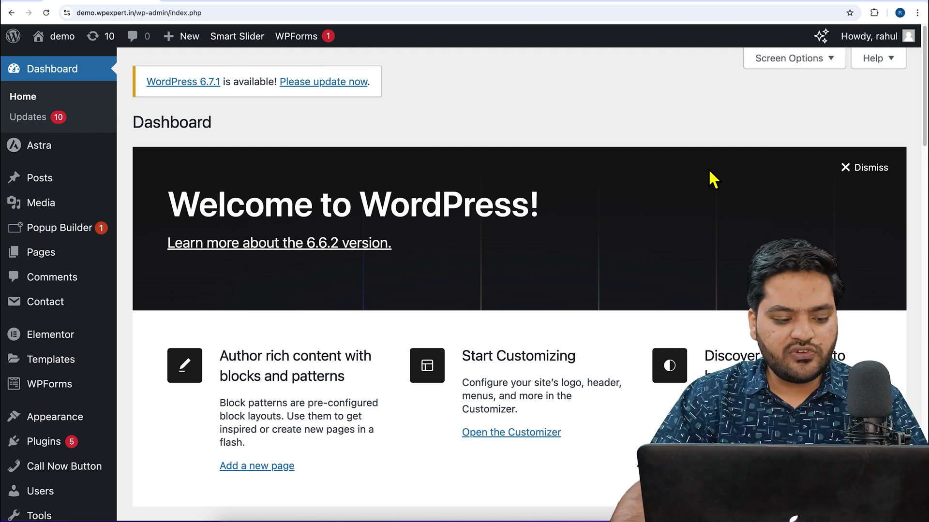
# Search the plugin directory for 'contact form 7 google sheet connector'.
pyautogui.moveTo(68, 442)
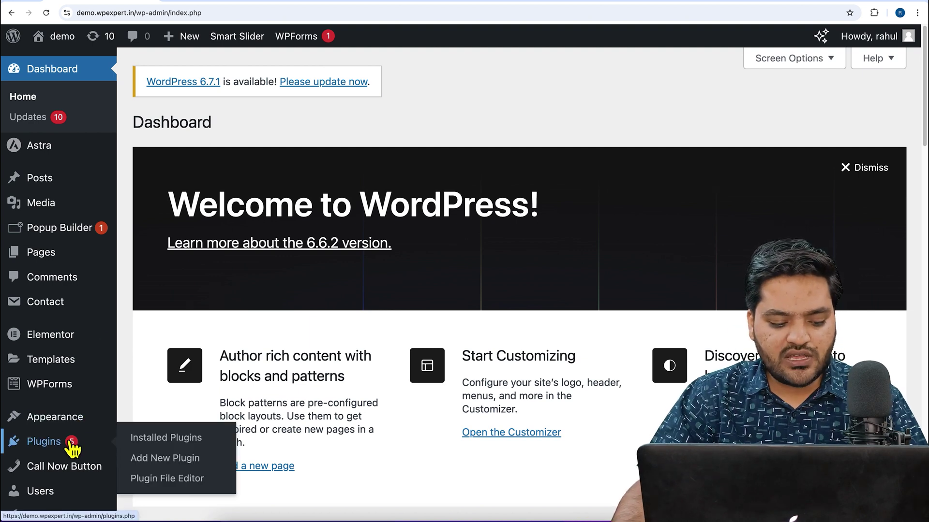
pyautogui.click(175, 464)
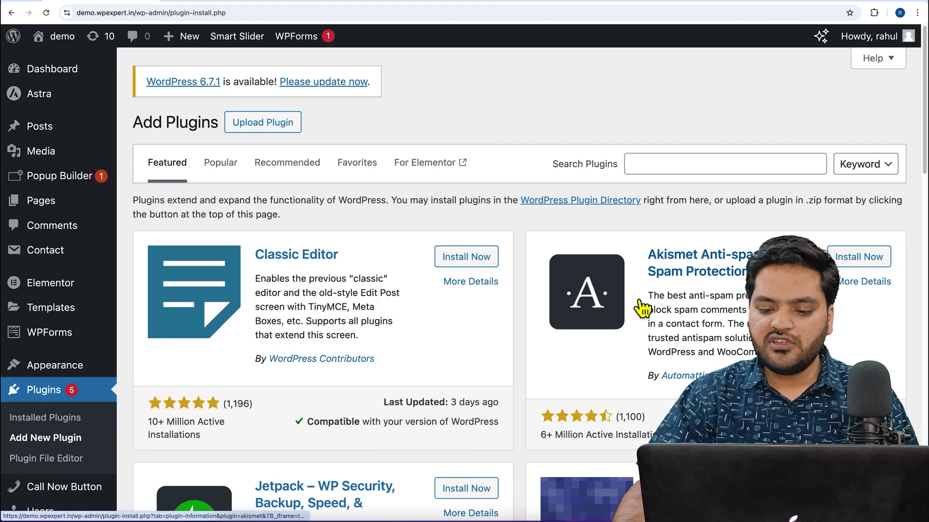
pyautogui.click(681, 180)
pyautogui.write('conatct')
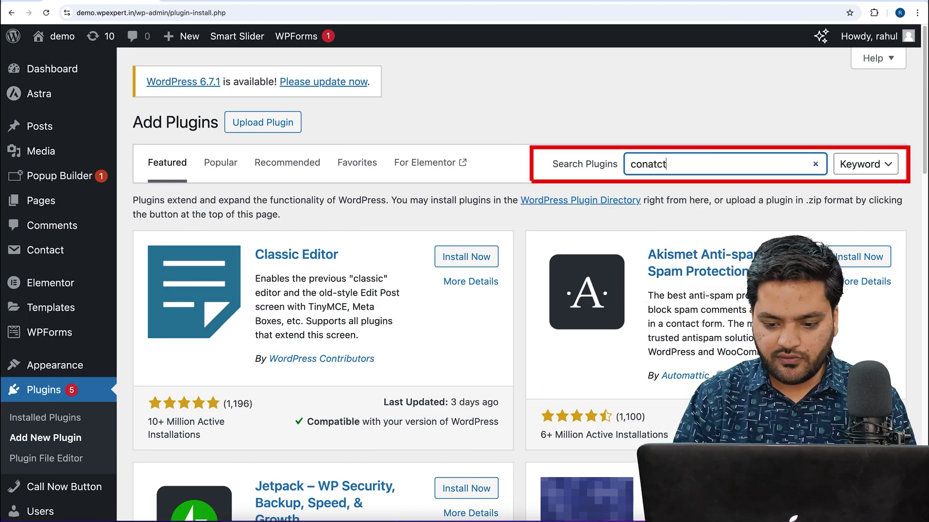
pyautogui.press('BackSpace')
pyautogui.press('BackSpace')
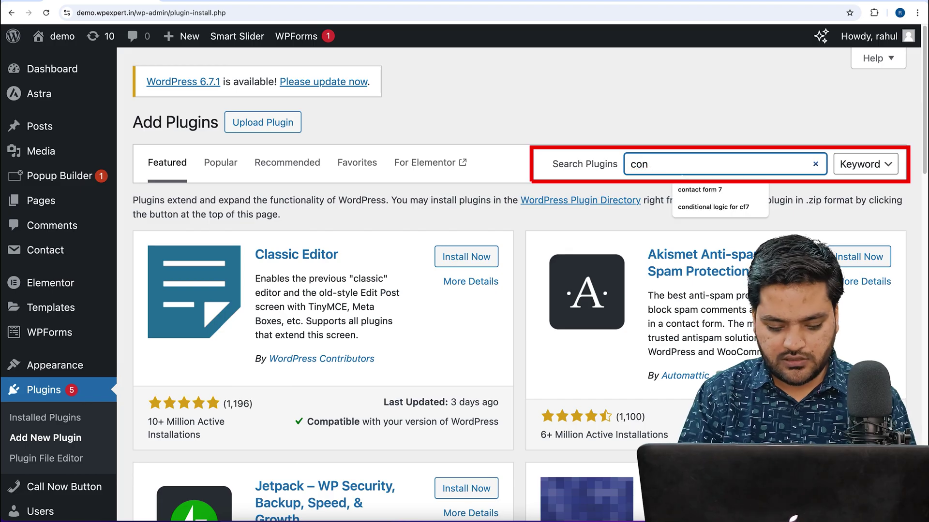
pyautogui.write('tact form 7')
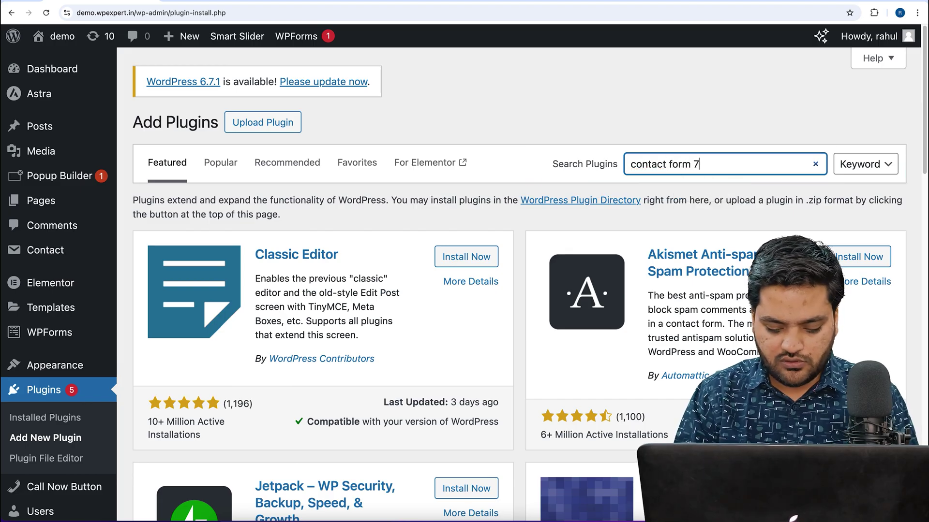
pyautogui.write(' google shee')
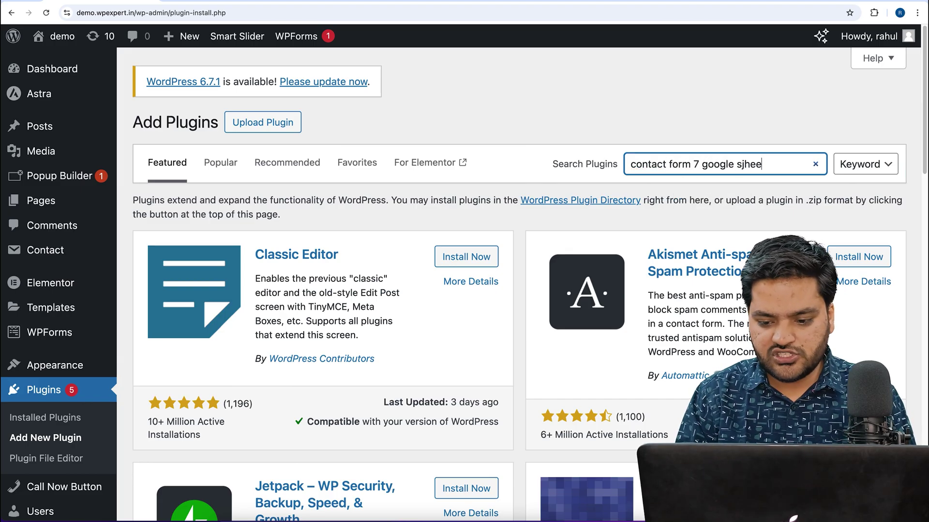
pyautogui.press('BackSpace')
pyautogui.press('BackSpace')
pyautogui.press('BackSpace')
pyautogui.write('heet connetor')
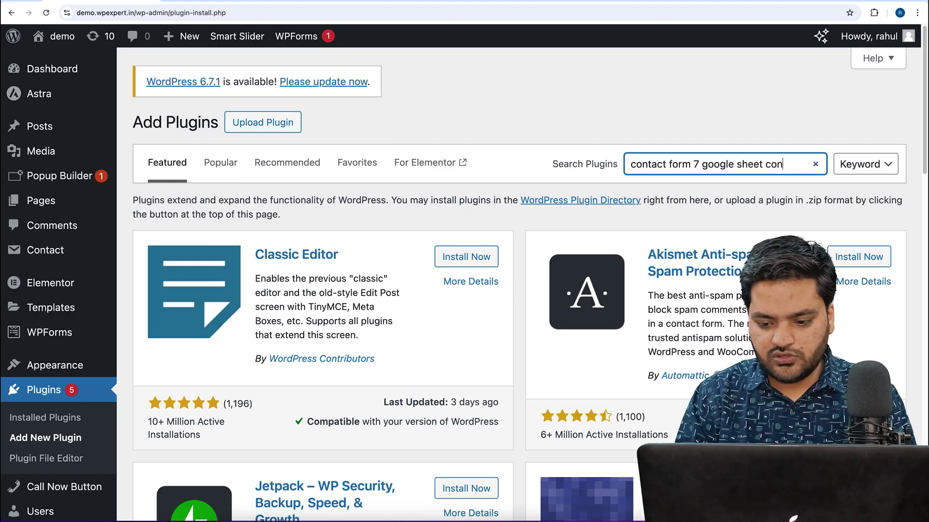
pyautogui.press('BackSpace')
pyautogui.press('BackSpace')
pyautogui.press('BackSpace')
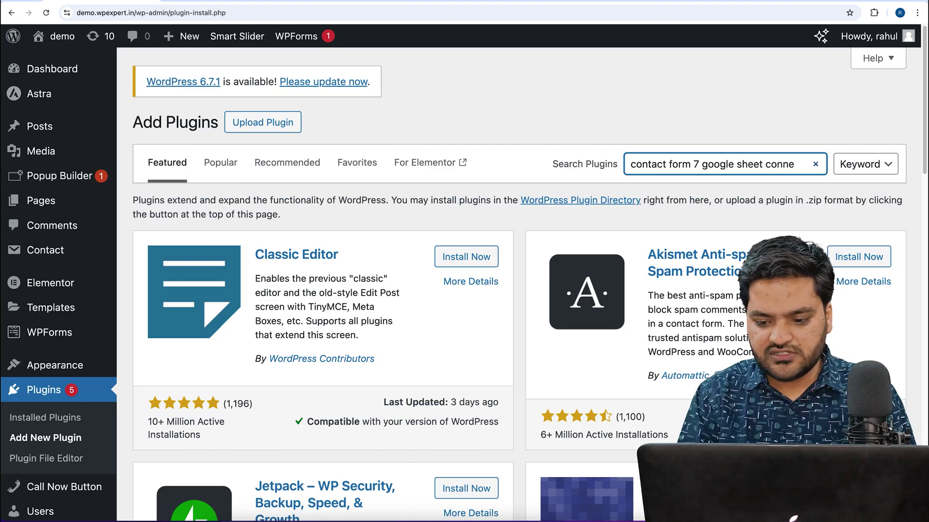
pyautogui.write('ctor')
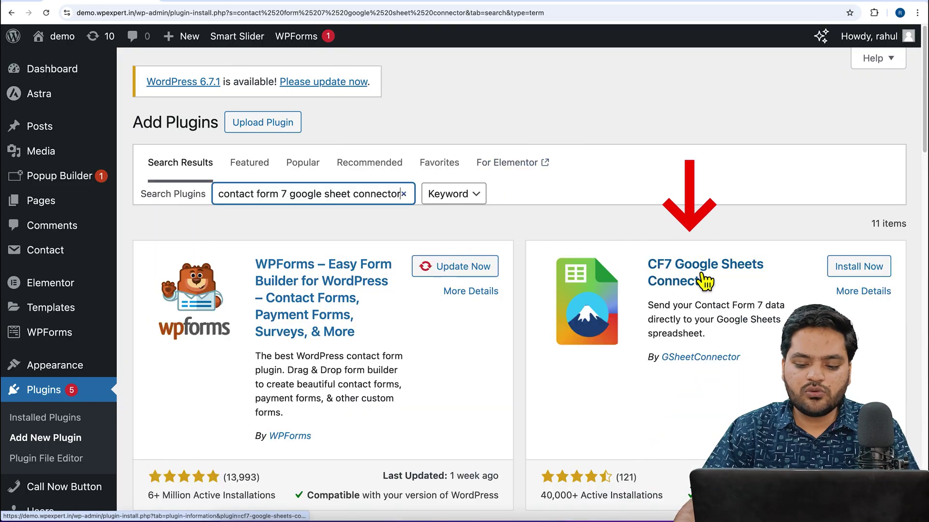
# Install and activate CF7 Google Sheets Connector, then go to the Contact Forms list.
pyautogui.click(866, 273)
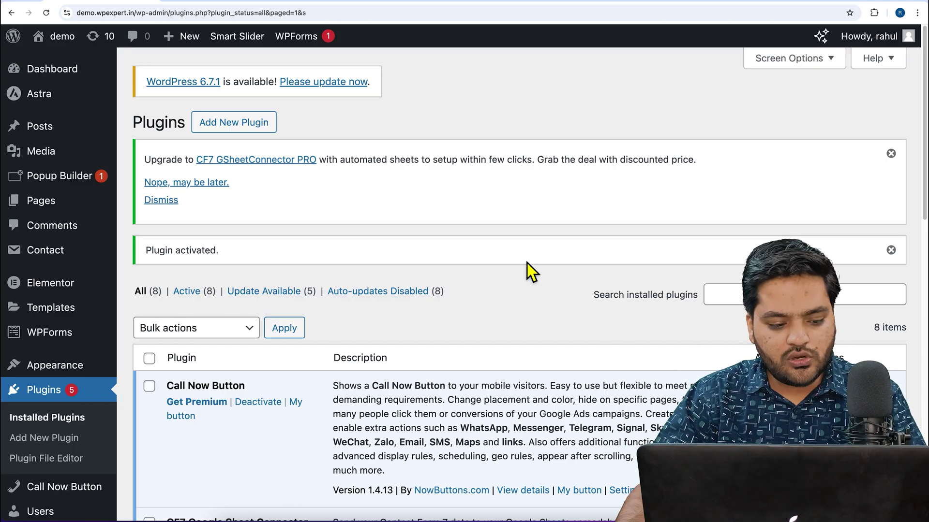
pyautogui.click(44, 261)
# Open Contact form 1 for editing and show its Google Sheets tab.
pyautogui.scroll(-3, 263, 325)
pyautogui.moveTo(188, 323)
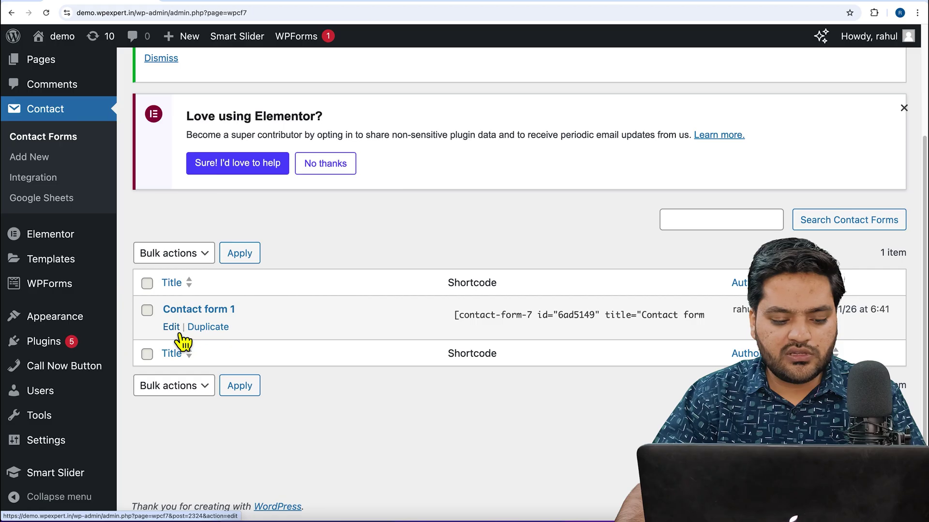
pyautogui.click(177, 331)
pyautogui.scroll(-5, 332, 363)
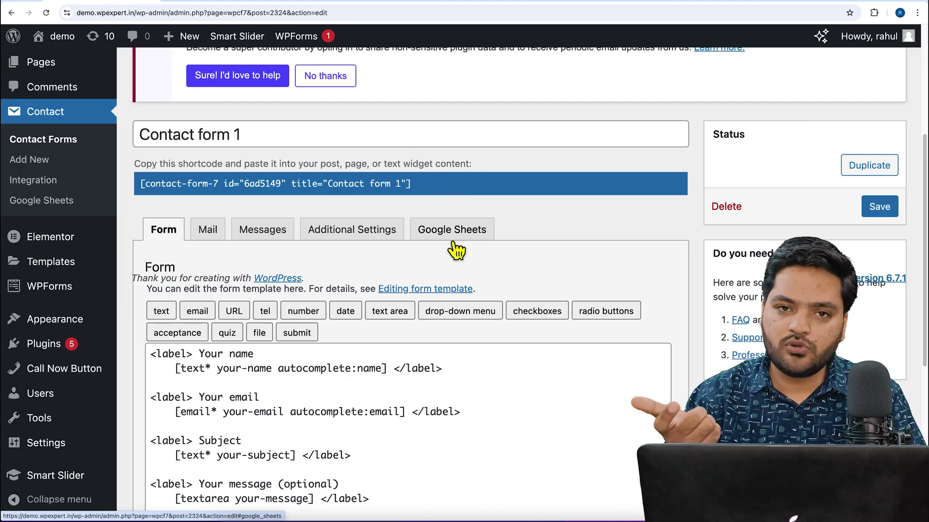
pyautogui.click(455, 232)
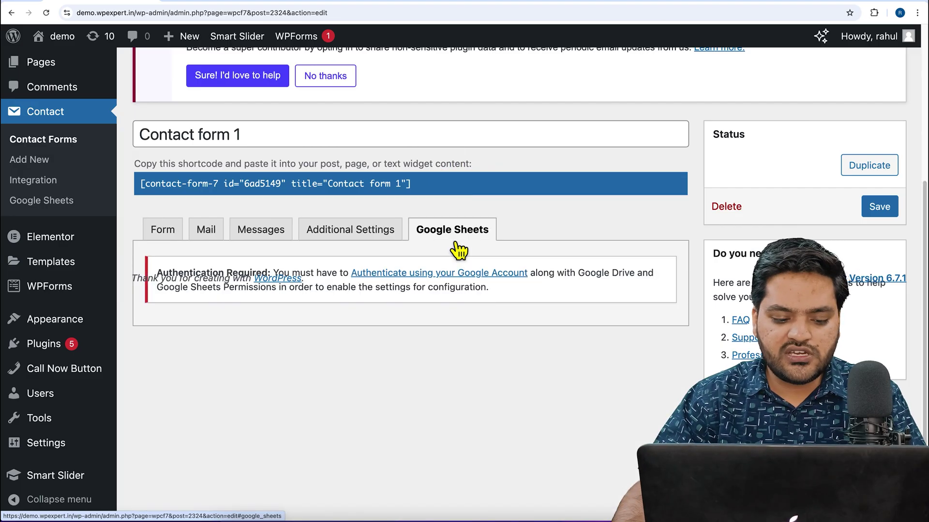
# On the Google Sheets integration page, start Sign in with Google.
pyautogui.moveTo(166, 272); pyautogui.dragTo(268, 272)
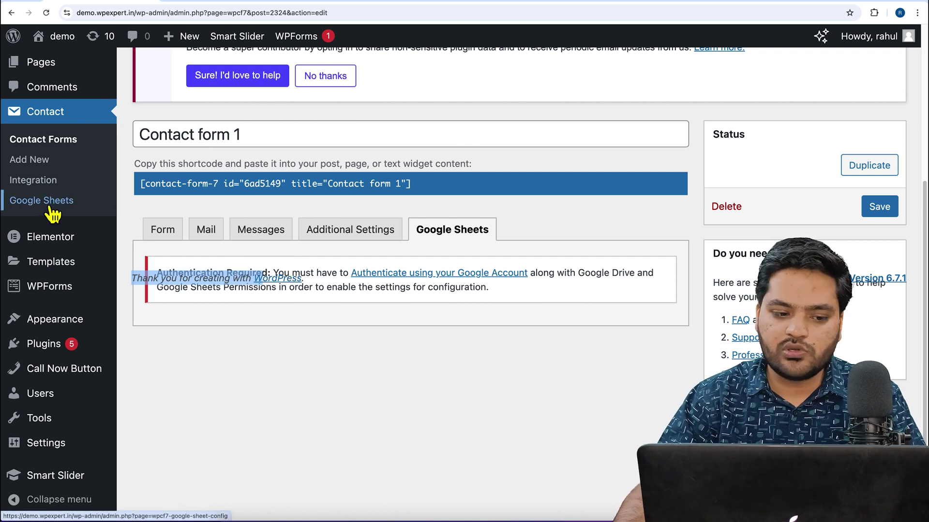
pyautogui.scroll(-5, 257, 276)
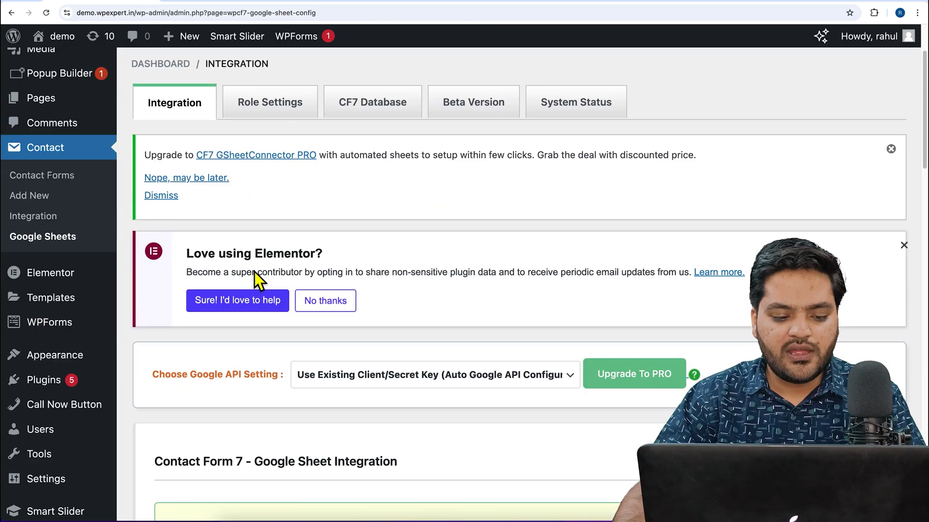
pyautogui.scroll(-10, 377, 274)
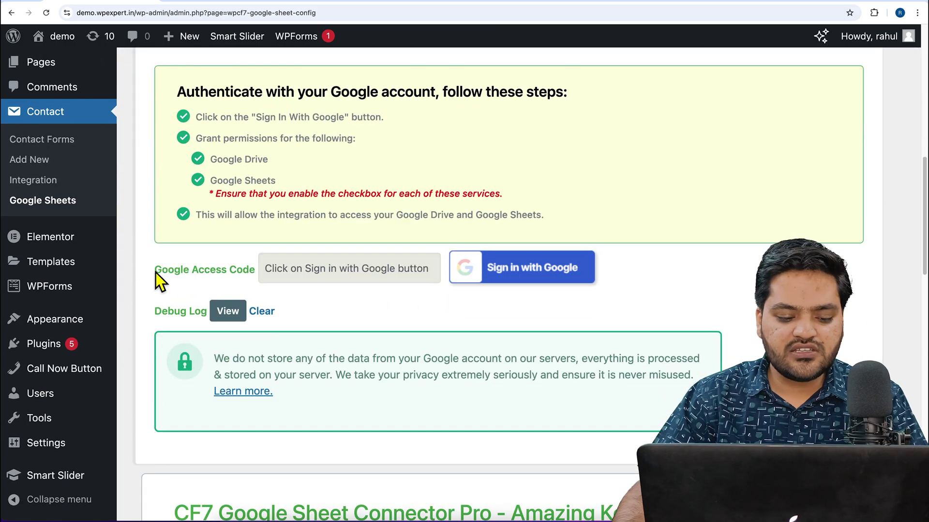
pyautogui.moveTo(155, 273); pyautogui.dragTo(251, 277)
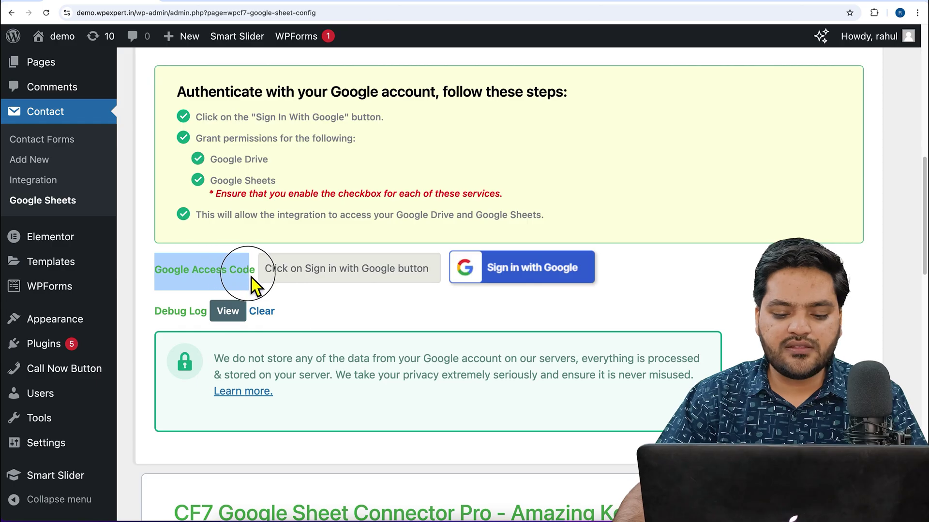
pyautogui.click(561, 288)
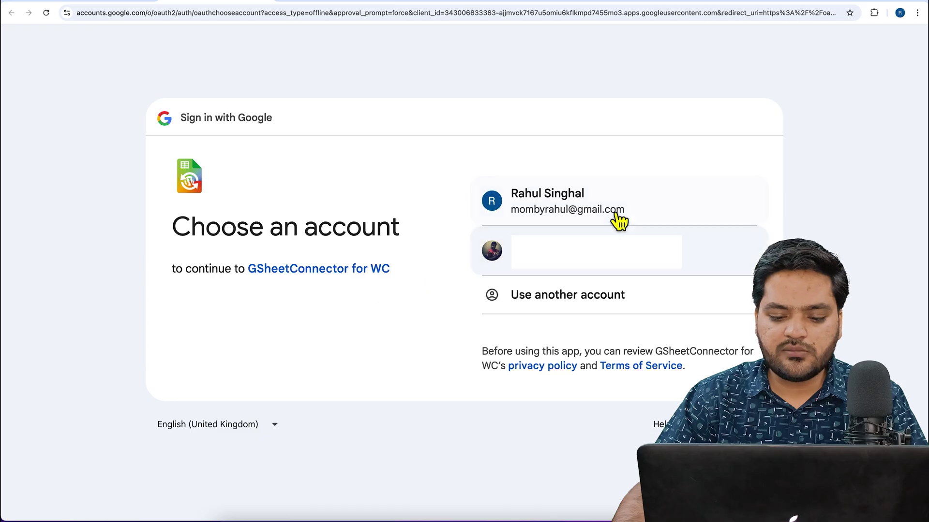
# Choose the Google account and grant GSheetConnector full access to Drive and Sheets.
pyautogui.click(633, 213)
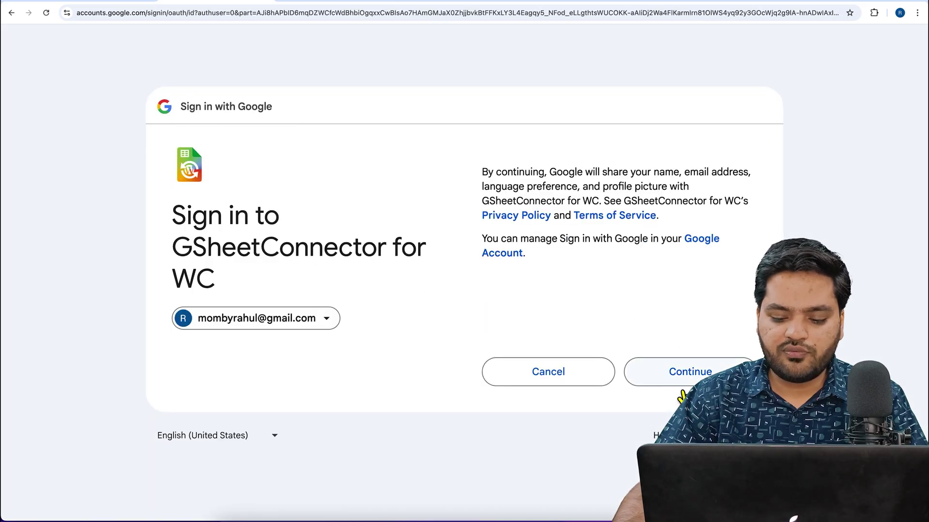
pyautogui.click(697, 379)
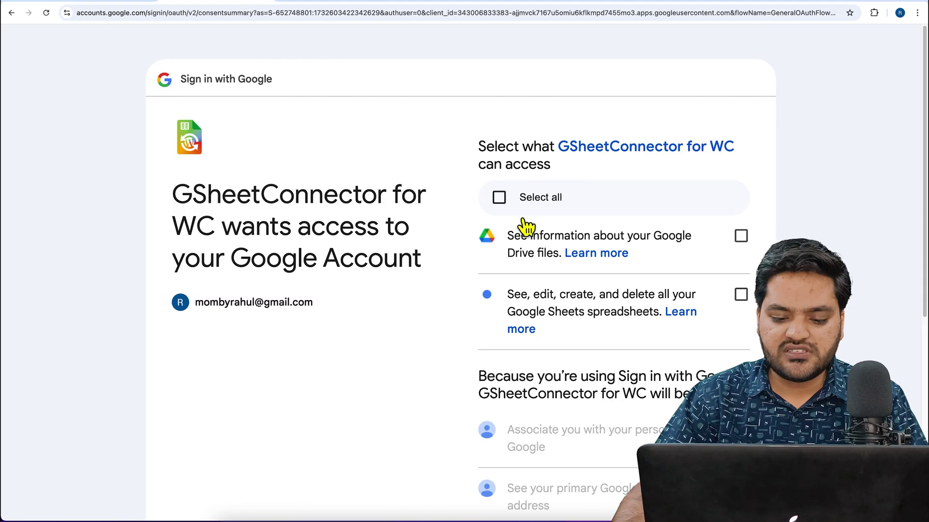
pyautogui.click(515, 210)
pyautogui.scroll(-5, 445, 300)
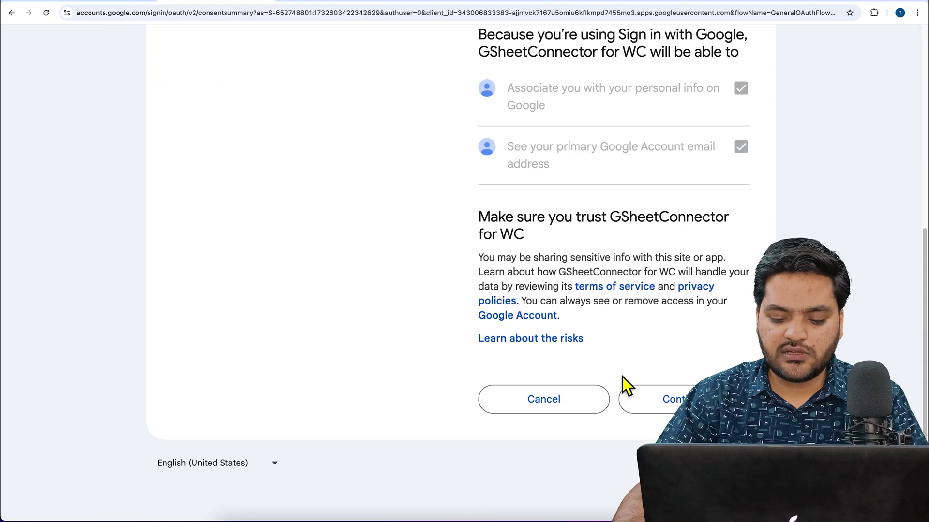
pyautogui.click(659, 400)
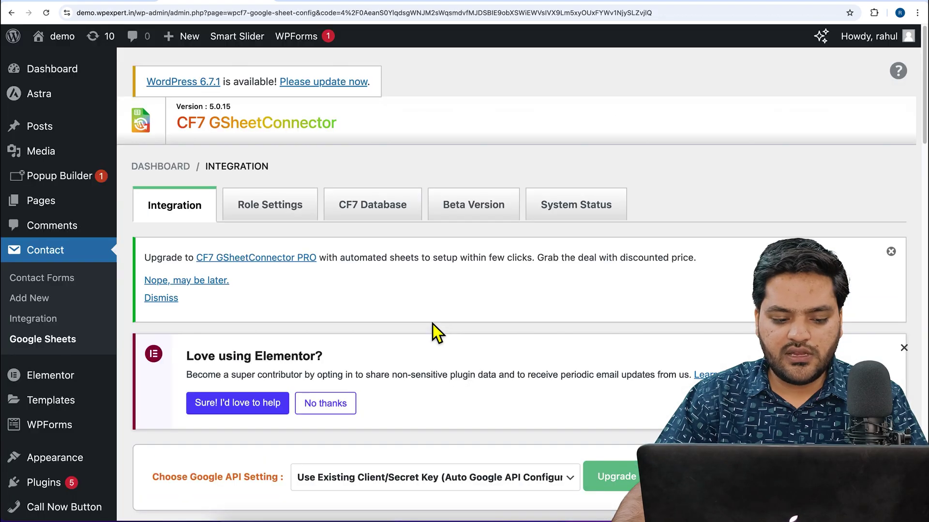
# Check that the Google Access Code reads Currently Active with the connected account.
pyautogui.scroll(-12, 432, 329)
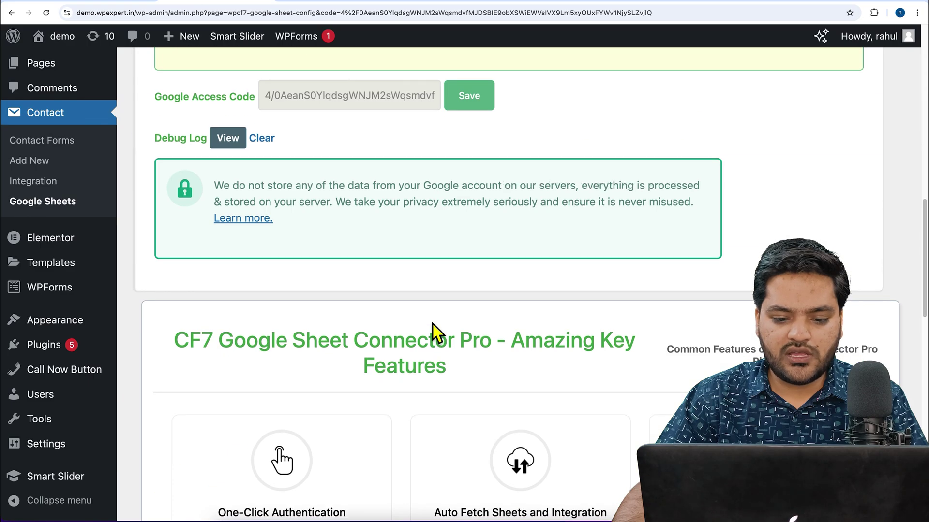
pyautogui.scroll(1, 463, 219)
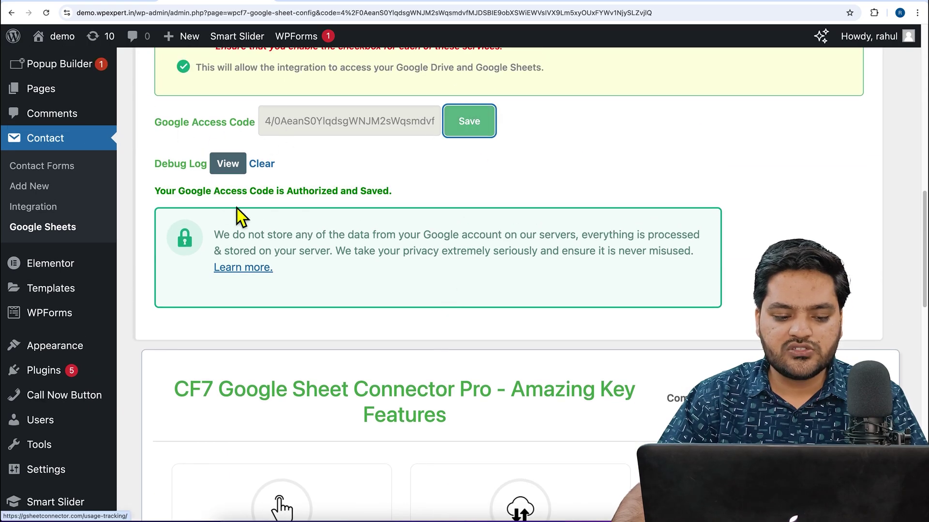
pyautogui.scroll(-10, 215, 234)
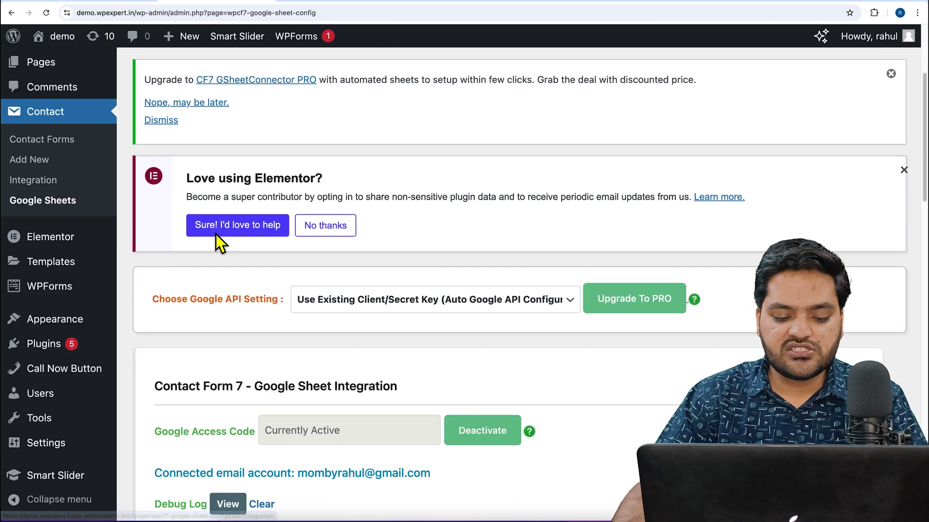
pyautogui.moveTo(299, 116); pyautogui.dragTo(431, 117)
pyautogui.scroll(3, 391, 206)
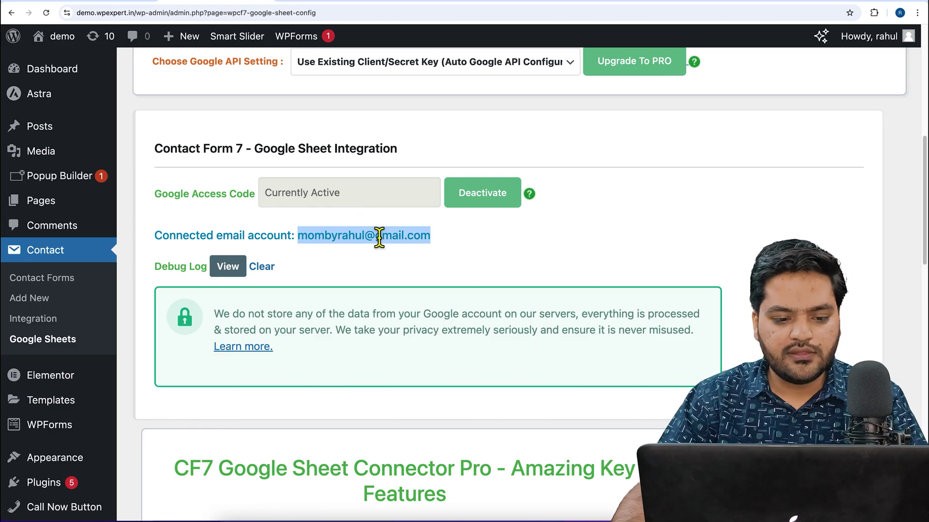
# In a new browser tab, search Google for 'google sheet'.
pyautogui.press('super+t')
pyautogui.write('google.com')
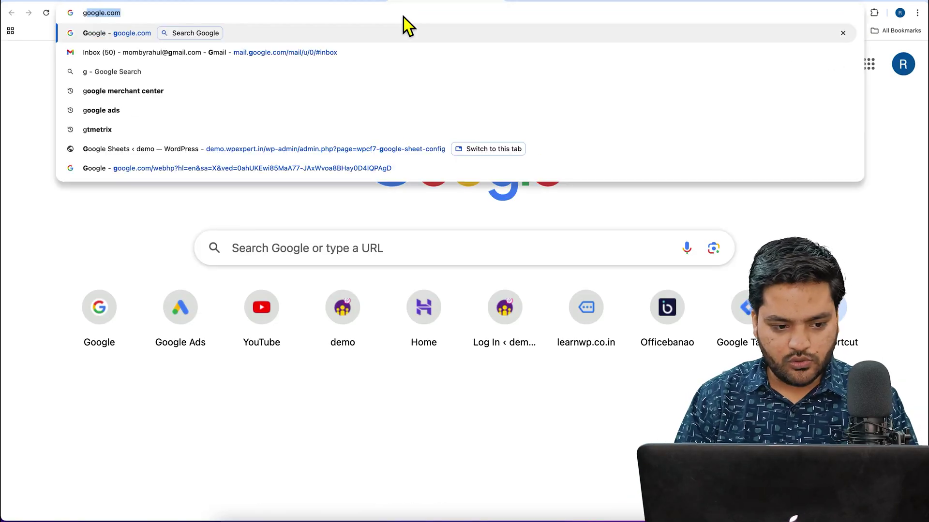
pyautogui.press('Return')
pyautogui.write('gogol')
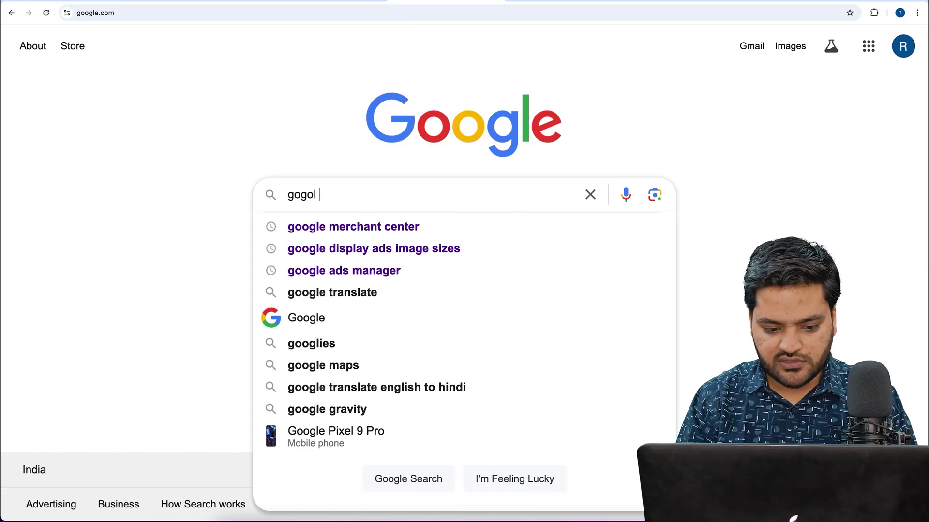
pyautogui.press('BackSpace')
pyautogui.press('BackSpace')
pyautogui.press('BackSpace')
pyautogui.press('BackSpace')
pyautogui.write('ogl sheet')
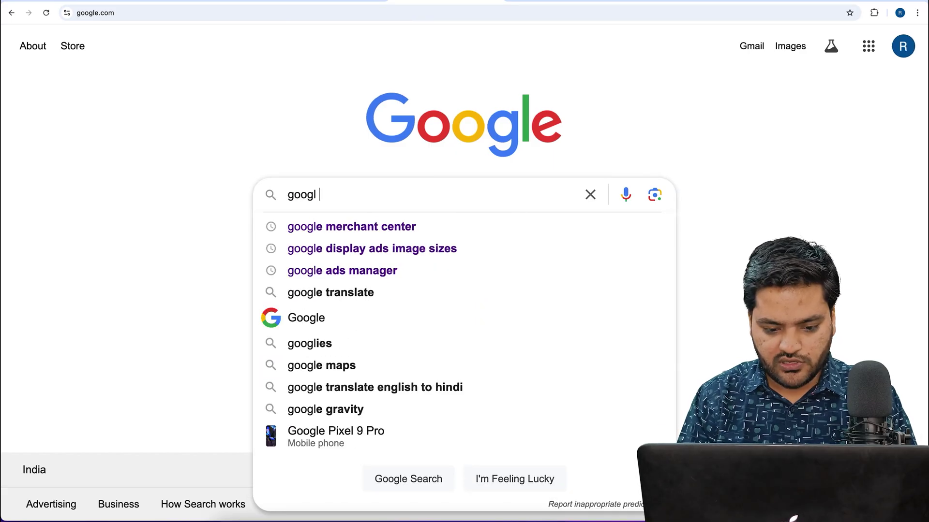
pyautogui.press('Return')
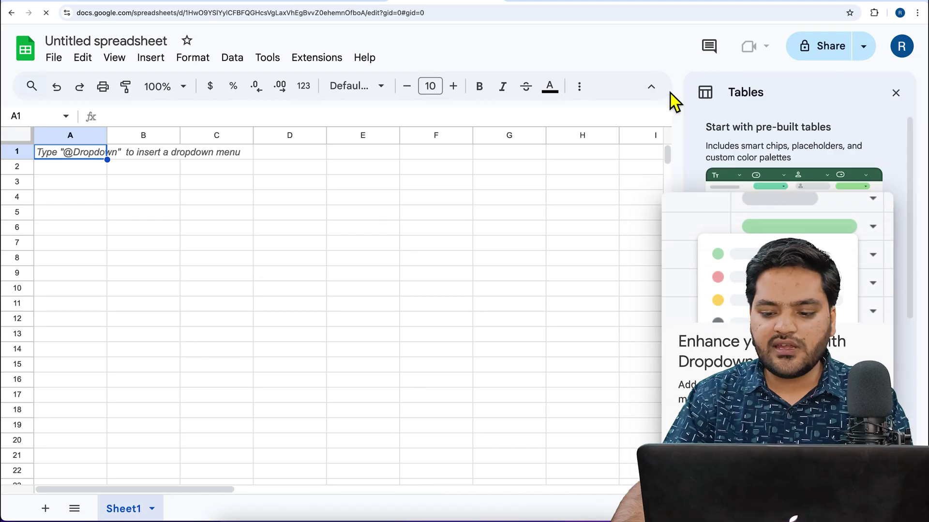
# Close the Tables suggestions panel and rename the spreadsheet to cf7.
pyautogui.click(896, 92)
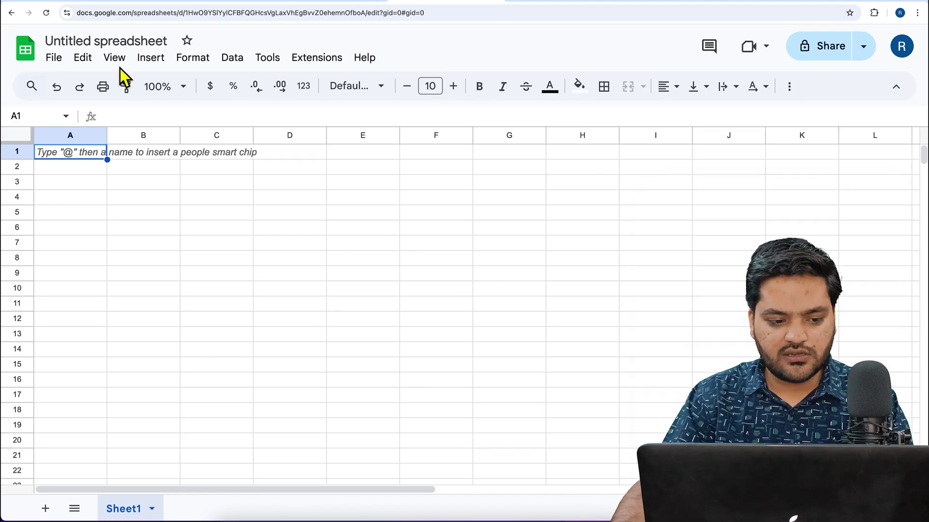
pyautogui.click(120, 45)
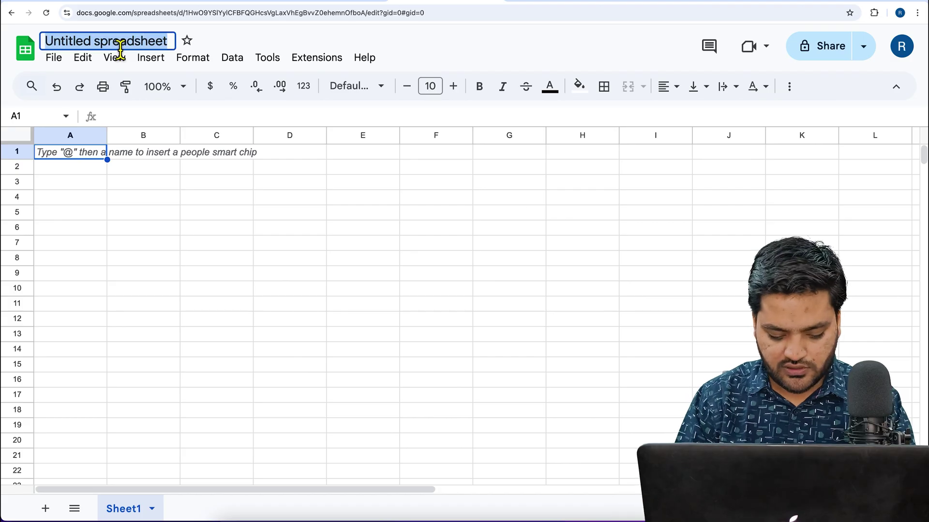
pyautogui.write('cf7')
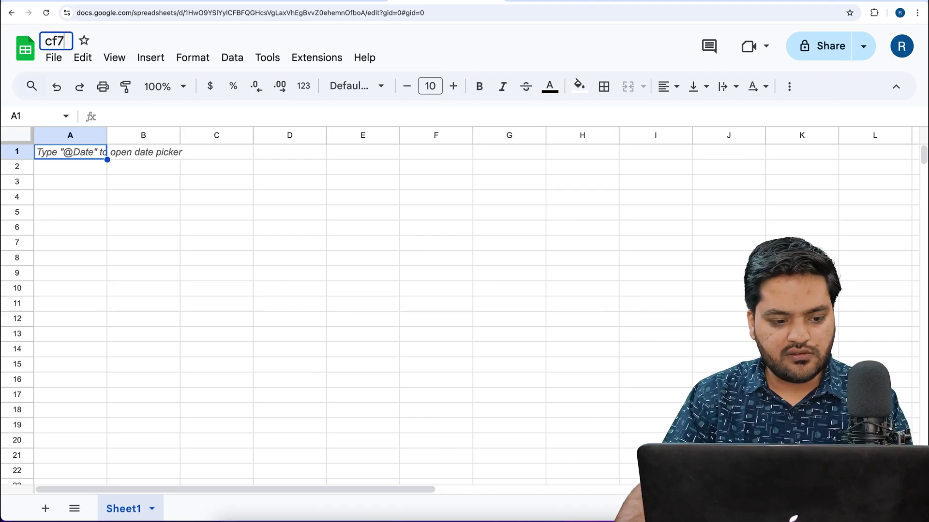
pyautogui.press('Return')
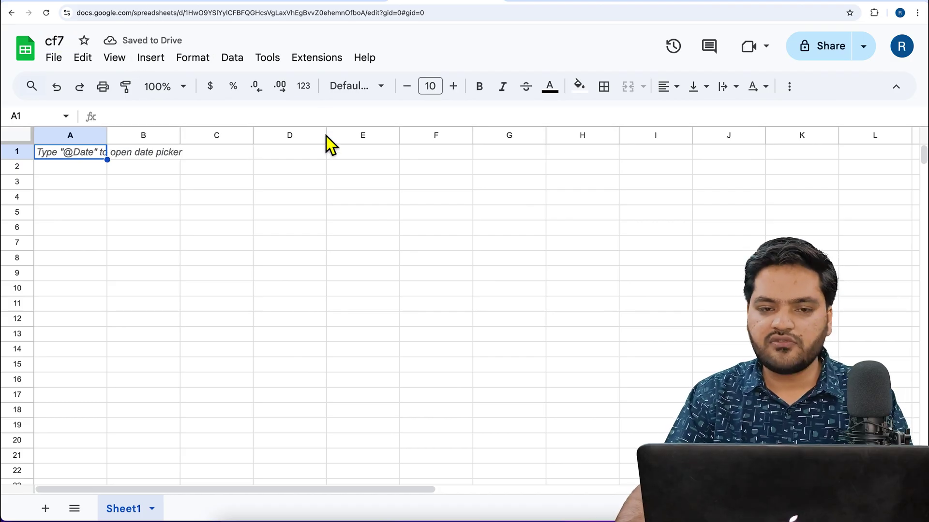
pyautogui.click(115, 4)
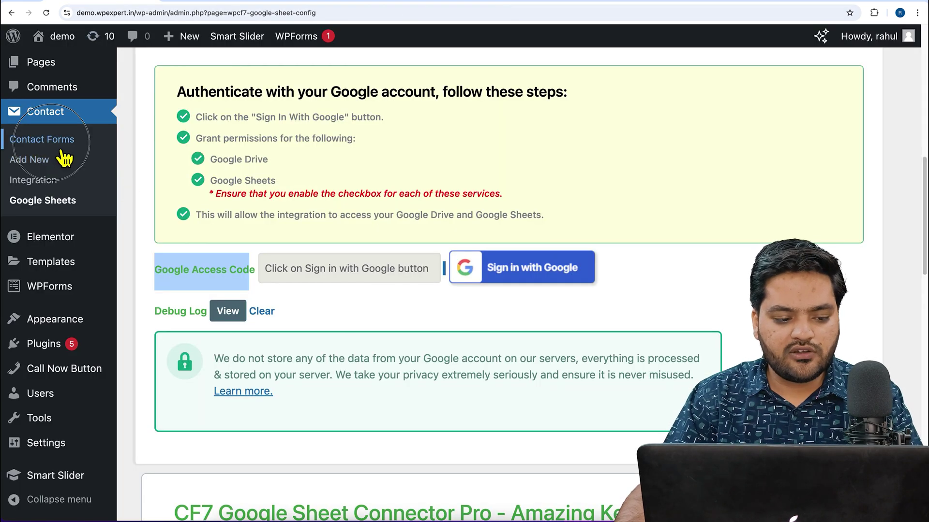
# Open Contact form 1's Google Sheets connection settings.
pyautogui.click(53, 140)
pyautogui.scroll(-3, 198, 315)
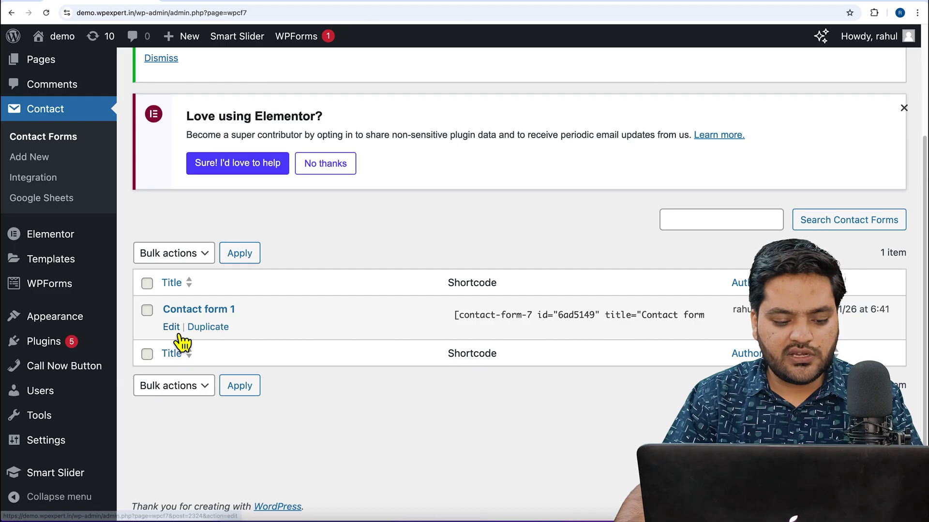
pyautogui.click(170, 325)
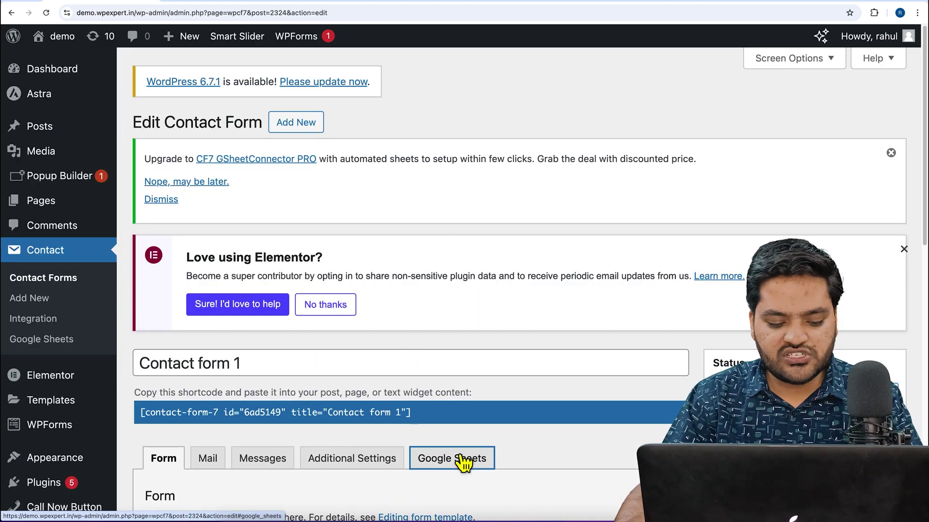
pyautogui.click(460, 459)
pyautogui.scroll(-7, 450, 431)
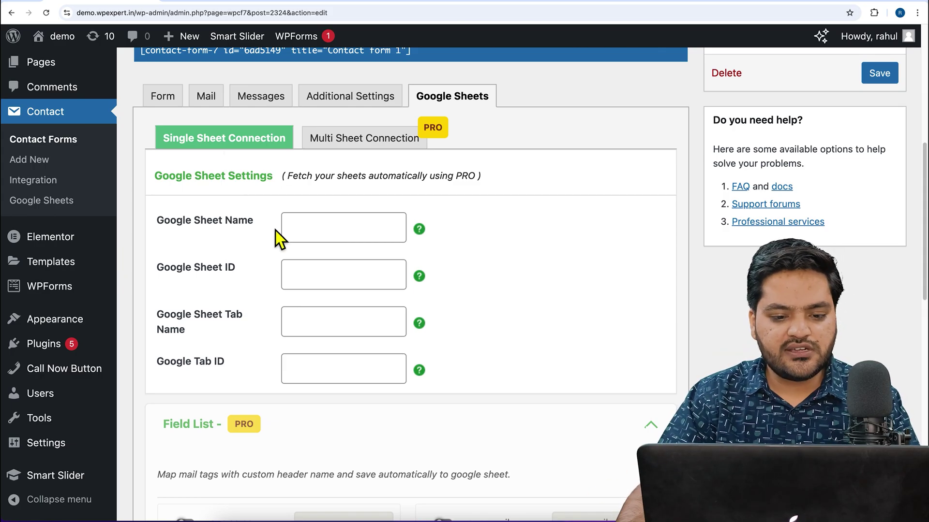
# Copy the spreadsheet name cf7 into the Google Sheet Name field.
pyautogui.click(387, 7)
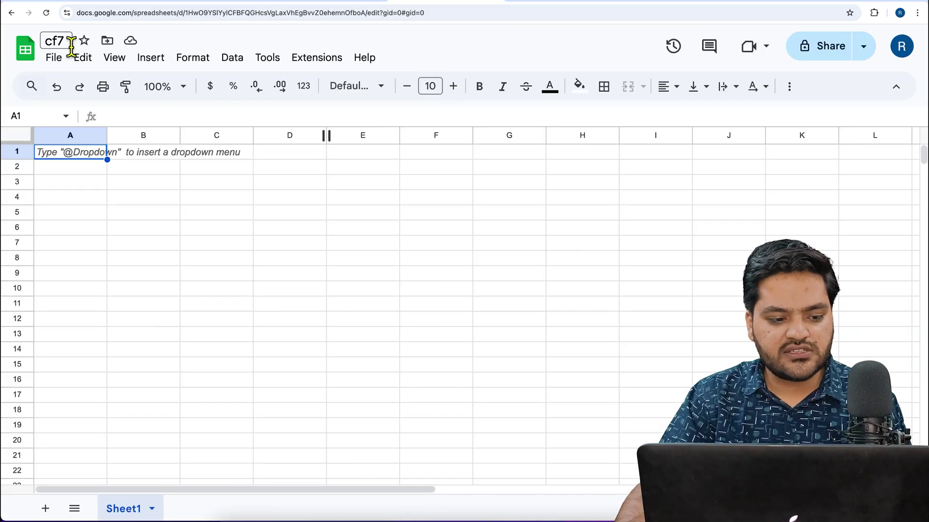
pyautogui.rightClick(52, 42)
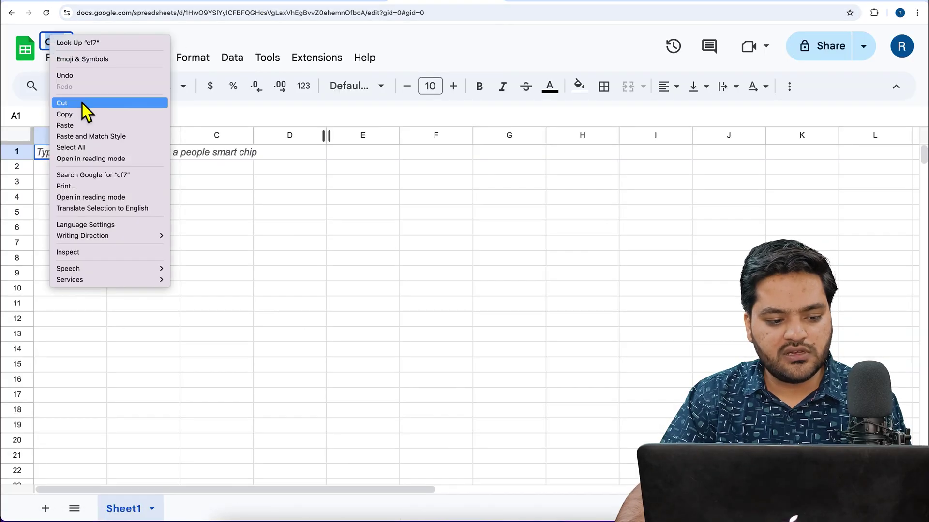
pyautogui.click(80, 118)
pyautogui.click(97, 2)
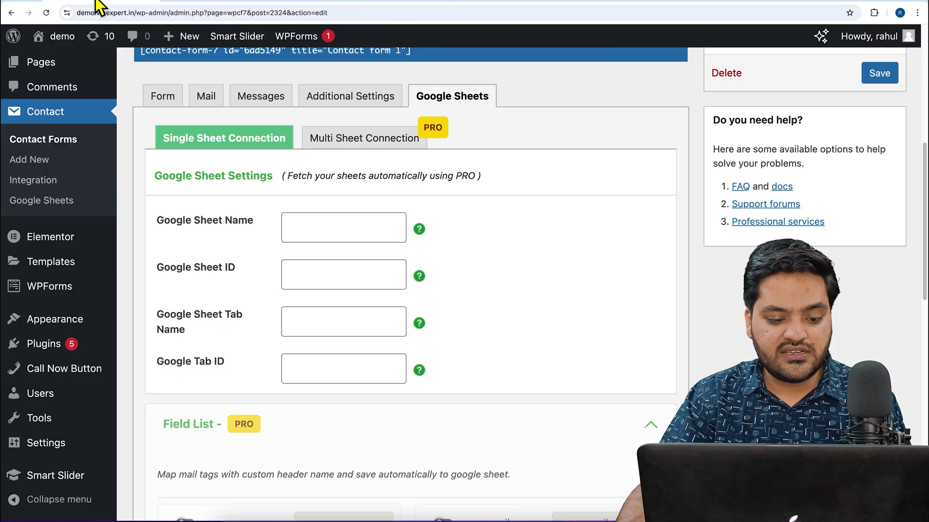
pyautogui.click(332, 238)
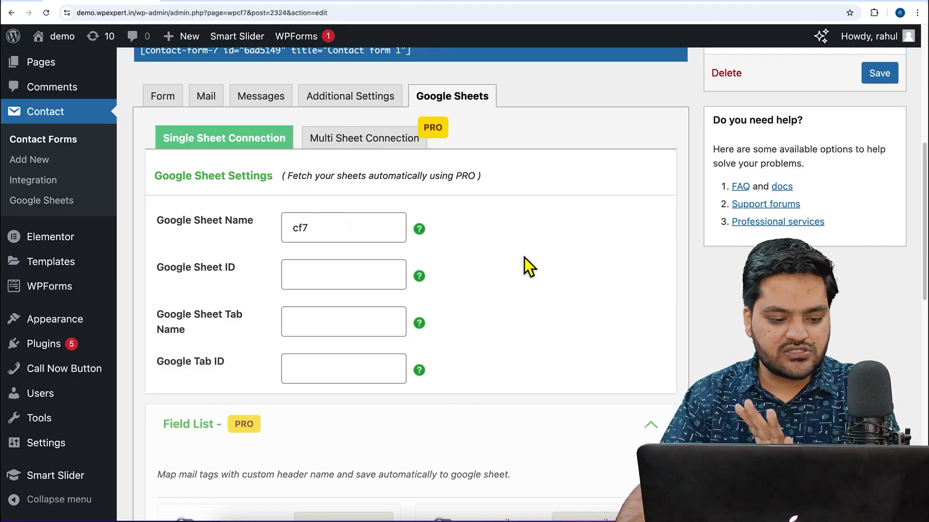
# Copy the spreadsheet ID from the cf7 web address into Google Sheet ID.
pyautogui.click(324, 284)
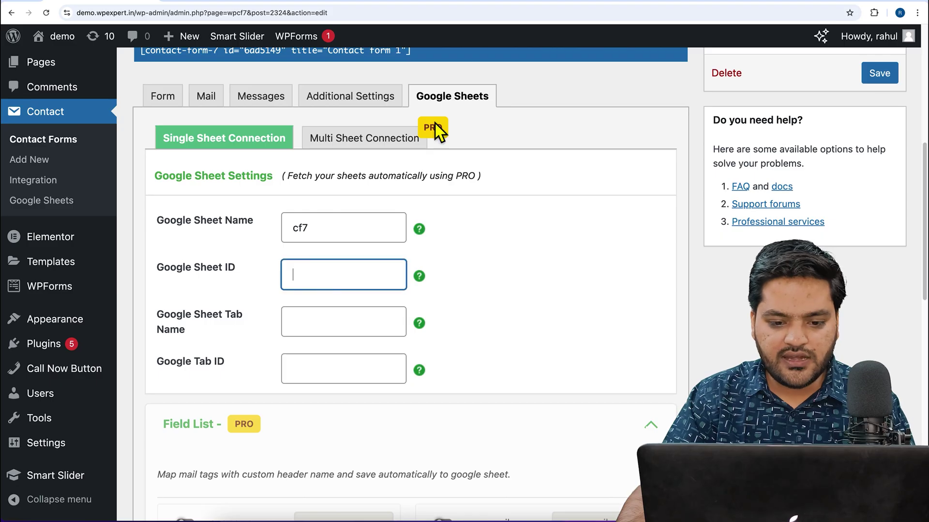
pyautogui.click(445, 2)
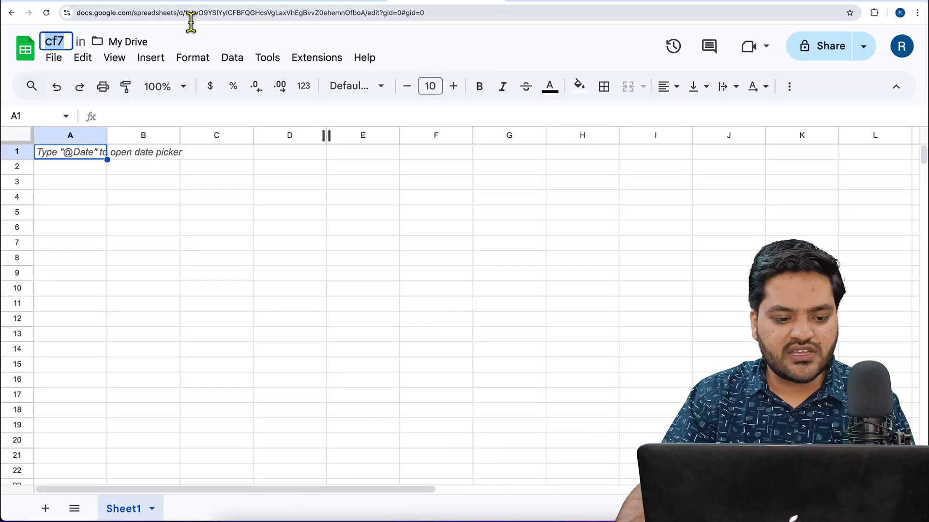
pyautogui.moveTo(187, 22); pyautogui.dragTo(369, 21)
pyautogui.rightClick(322, 15)
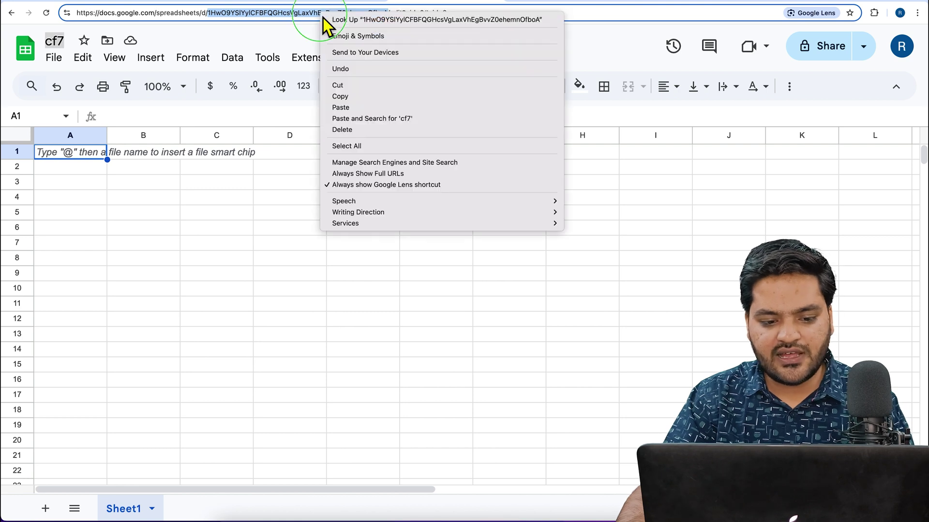
pyautogui.click(361, 97)
pyautogui.click(127, 3)
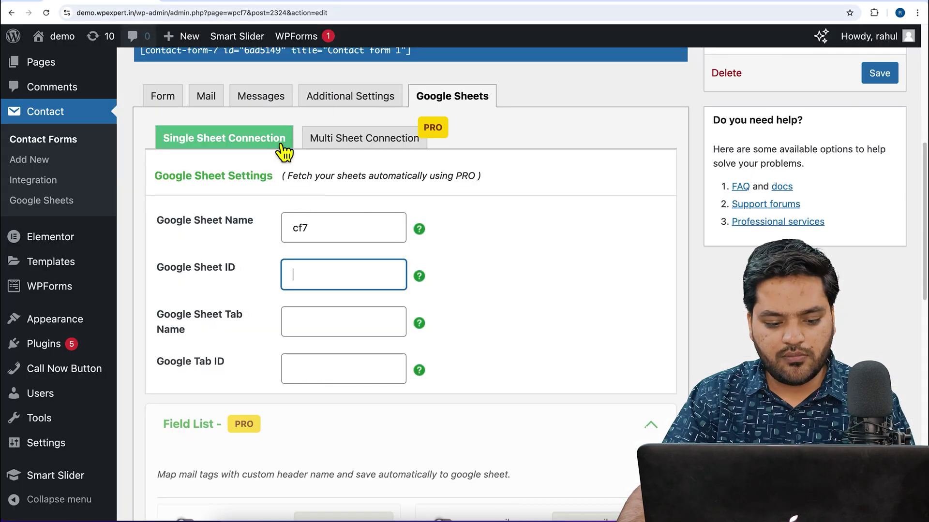
pyautogui.press('super+v')
pyautogui.click(408, 330)
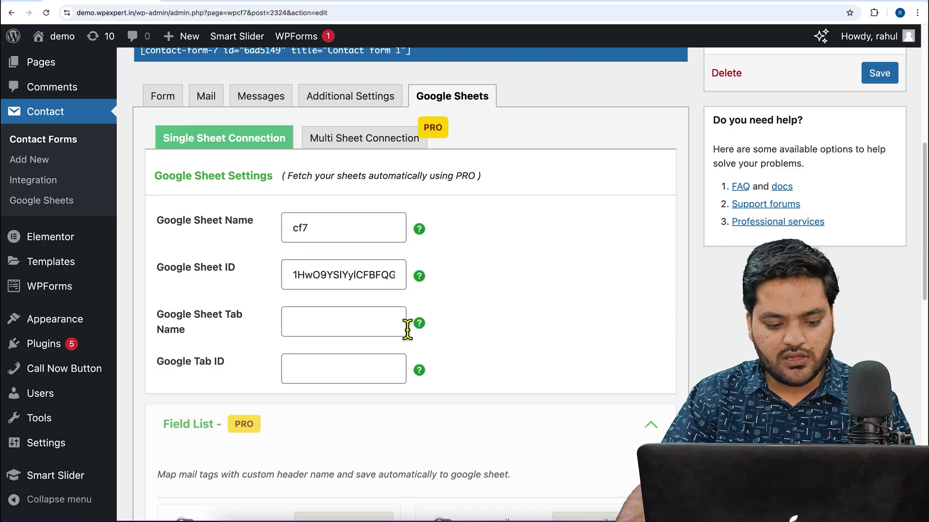
# Copy the tab name Sheet1 into Google Sheet Tab Name.
pyautogui.click(449, 5)
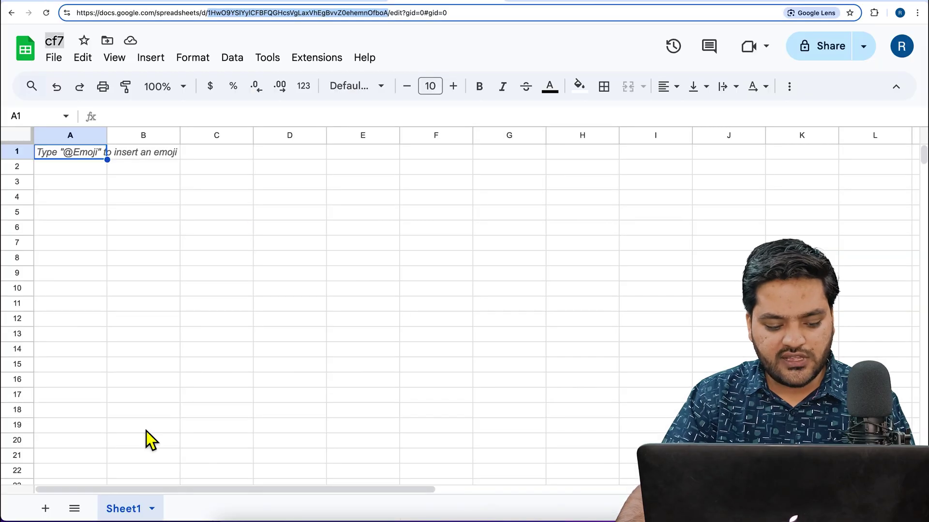
pyautogui.rightClick(121, 513)
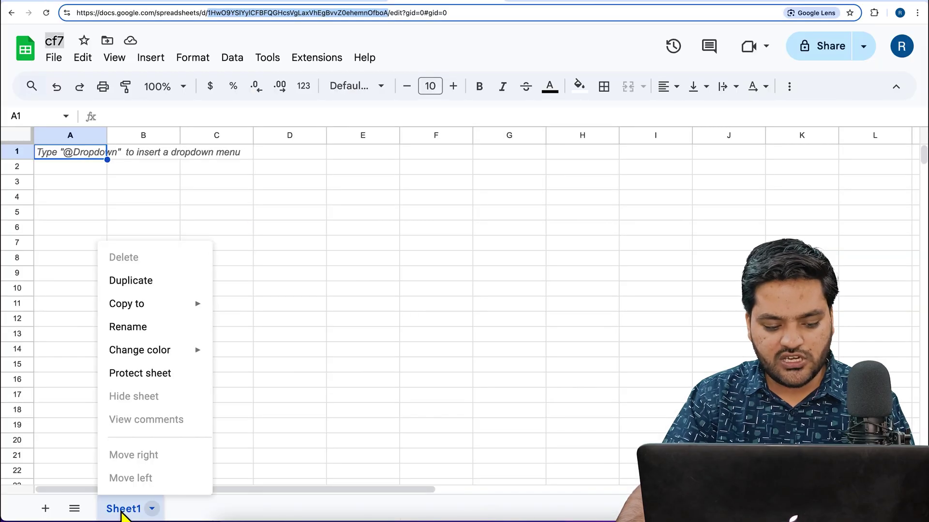
pyautogui.click(148, 329)
pyautogui.rightClick(122, 509)
pyautogui.click(164, 346)
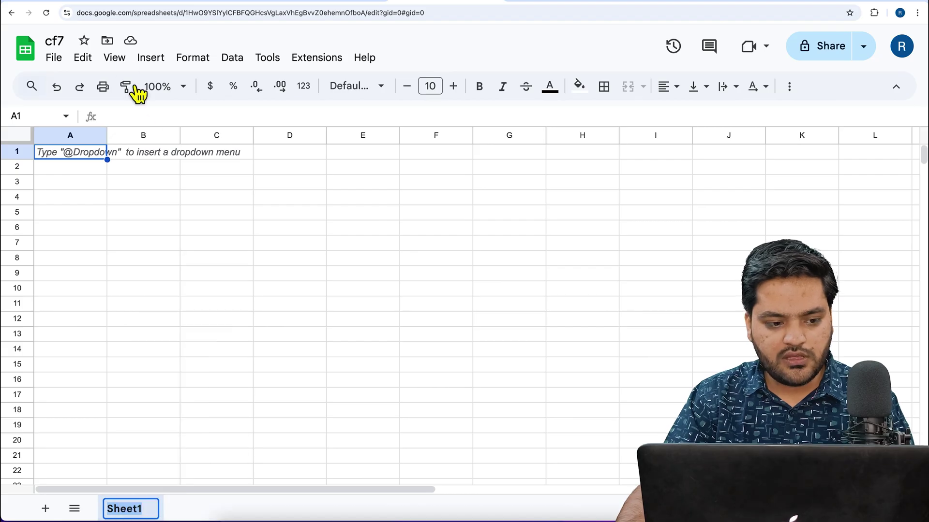
pyautogui.click(104, 5)
pyautogui.rightClick(321, 333)
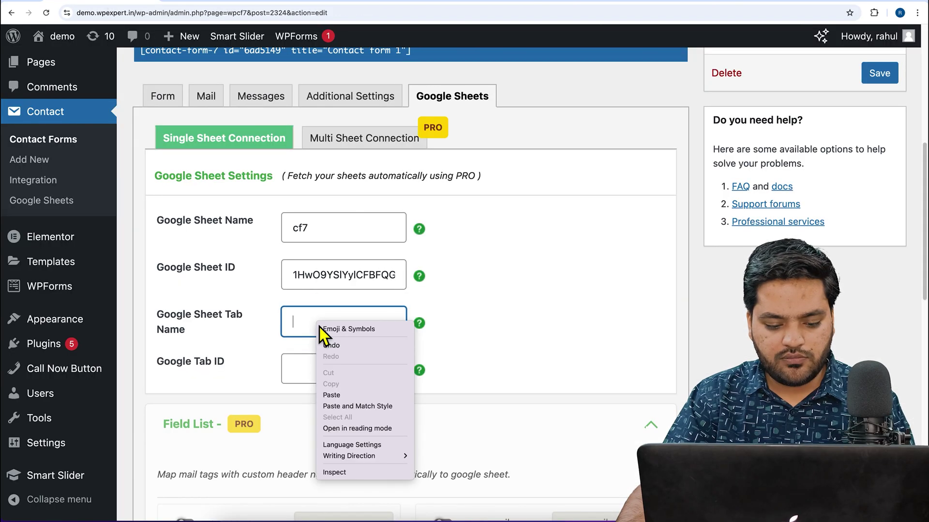
pyautogui.click(336, 395)
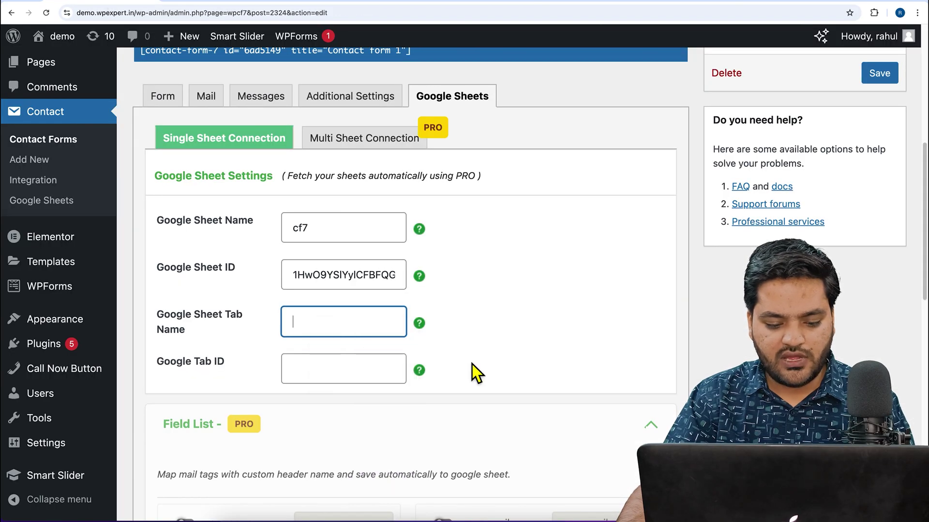
# Enter tab ID 0 as the Google Tab ID and save the form.
pyautogui.click(454, 6)
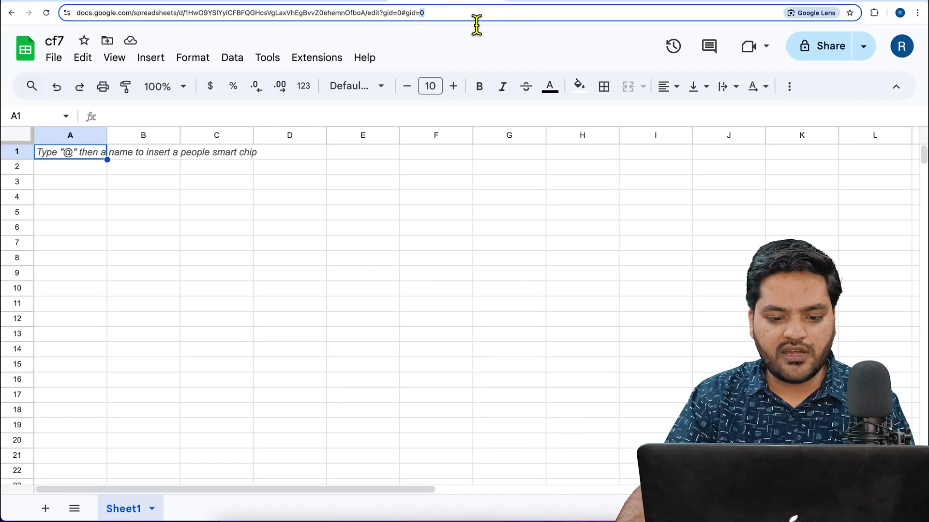
pyautogui.click(447, 13)
pyautogui.rightClick(446, 13)
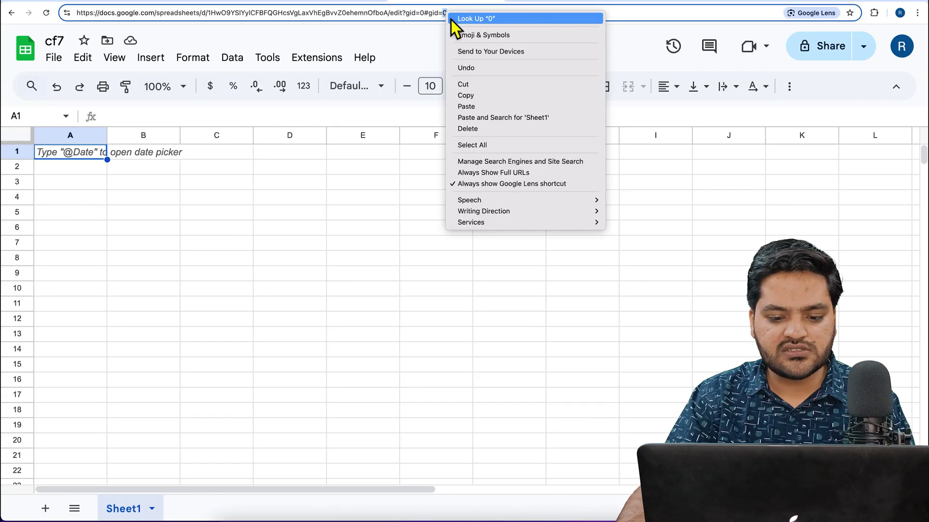
pyautogui.click(484, 95)
pyautogui.click(95, 2)
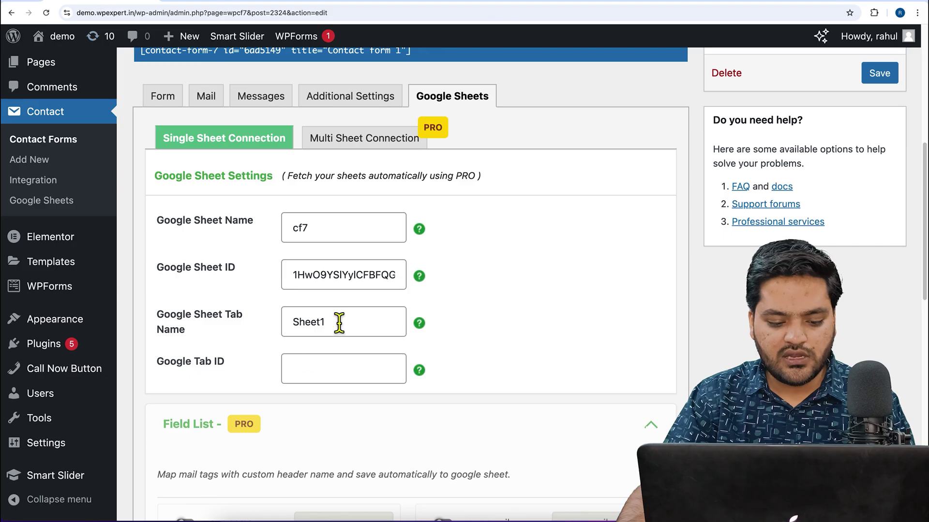
pyautogui.click(329, 377)
pyautogui.hotkey('ctrl', 'v')
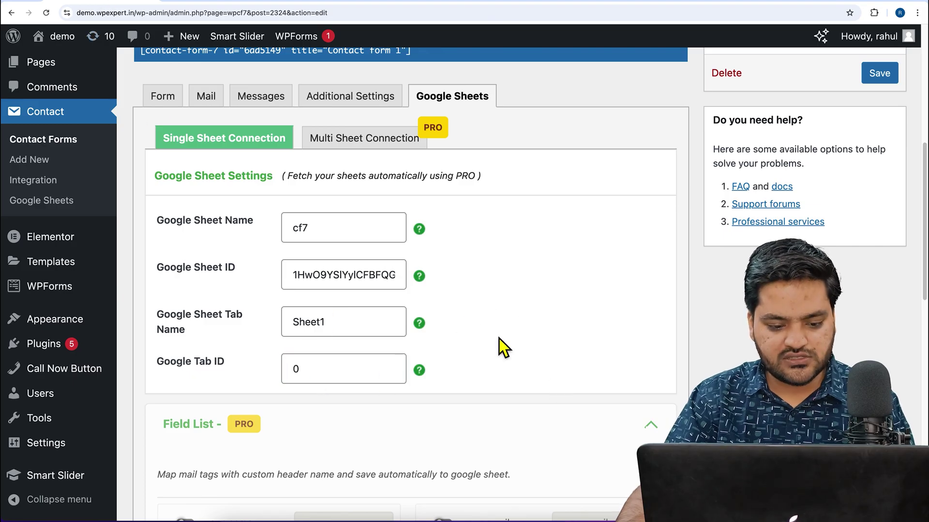
pyautogui.scroll(-8, 426, 372)
pyautogui.scroll(10, 431, 376)
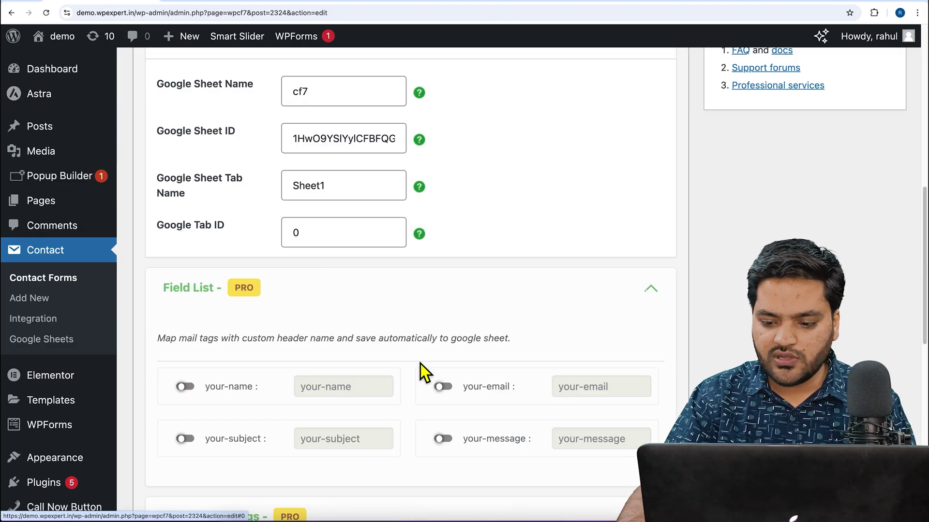
pyautogui.click(885, 354)
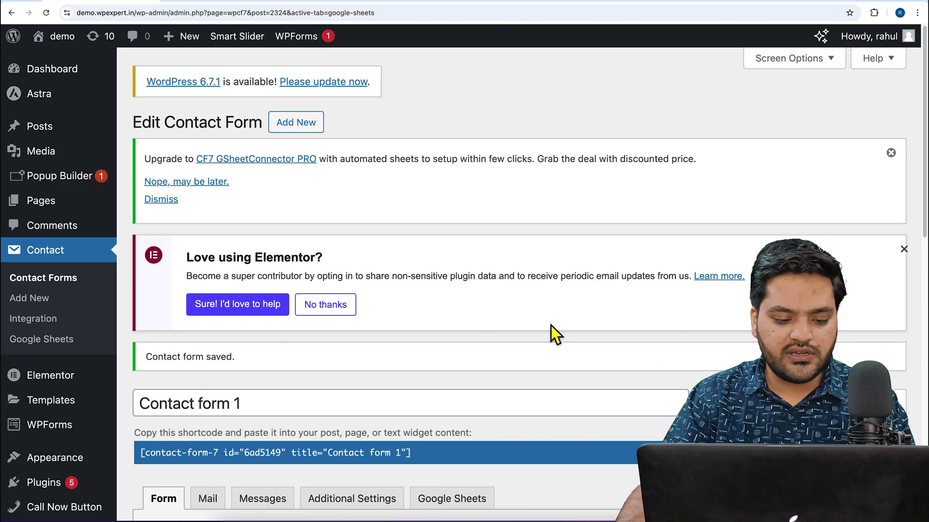
# Show the form's Google Sheets settings and scroll to the Field List.
pyautogui.scroll(-7, 414, 327)
pyautogui.scroll(-3, 414, 329)
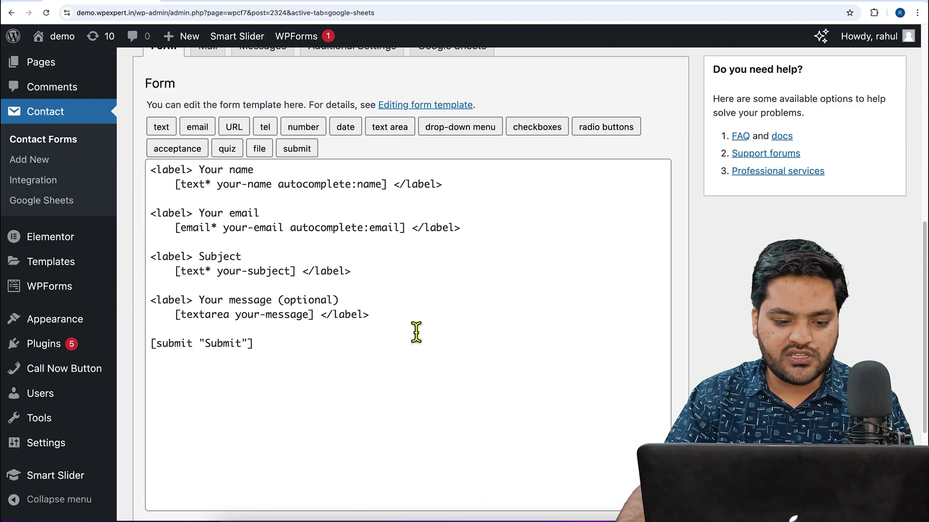
pyautogui.scroll(9, 414, 332)
pyautogui.scroll(-3, 421, 344)
pyautogui.click(452, 382)
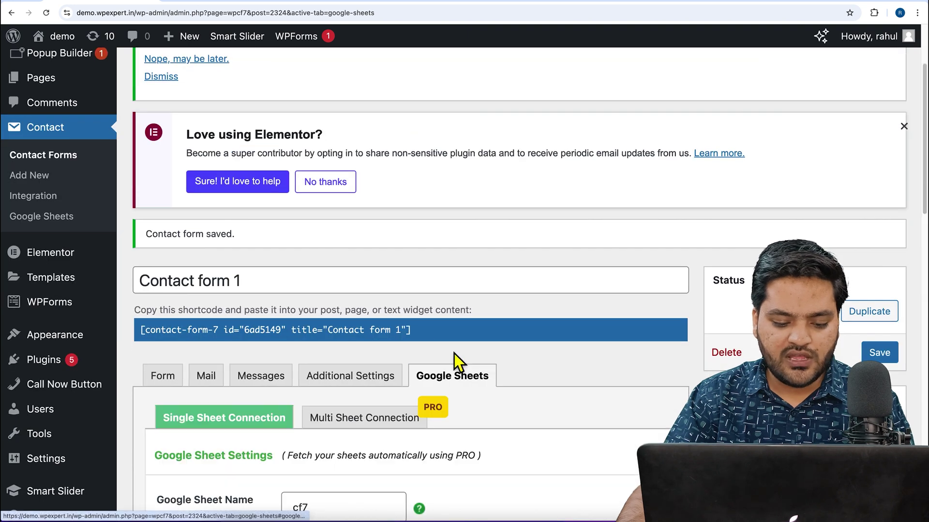
pyautogui.scroll(-8, 455, 356)
pyautogui.scroll(-5, 455, 358)
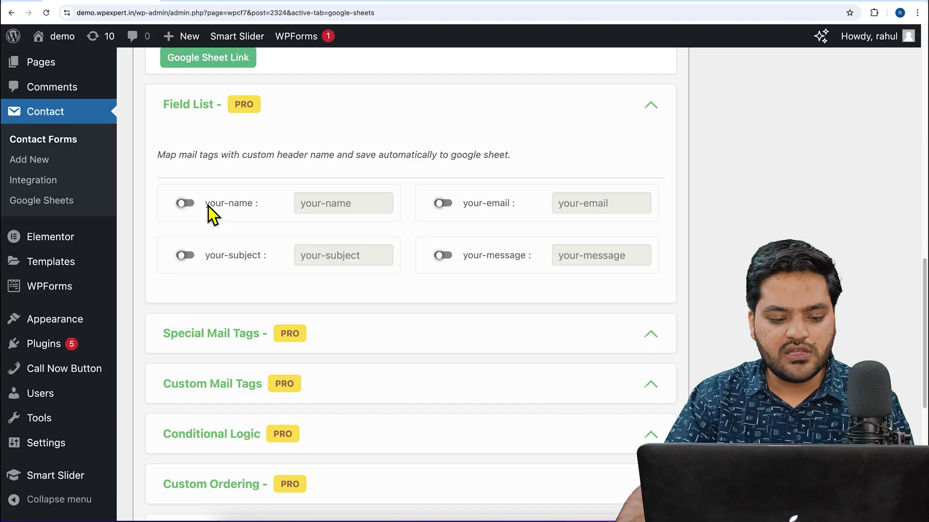
# Select the your-name mail tag label, dismissing the PRO features notice.
pyautogui.moveTo(206, 205); pyautogui.dragTo(252, 206)
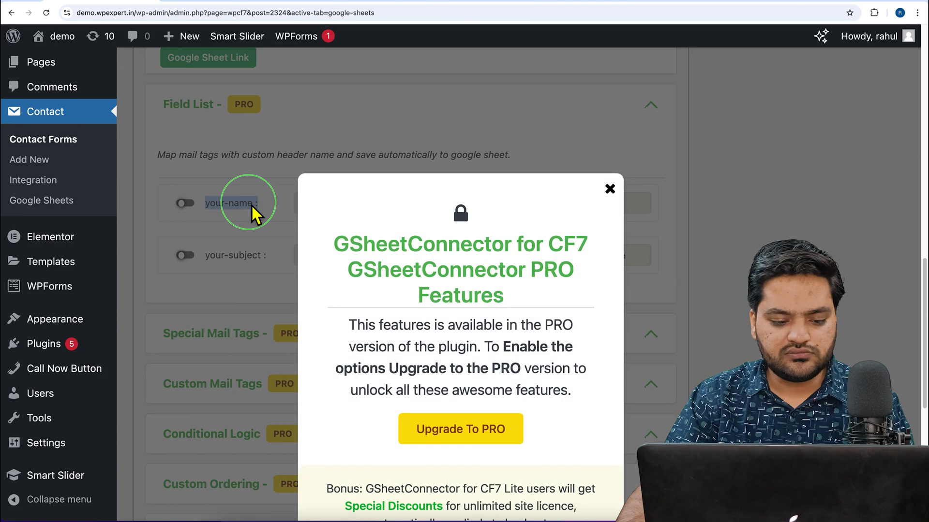
pyautogui.rightClick(250, 200)
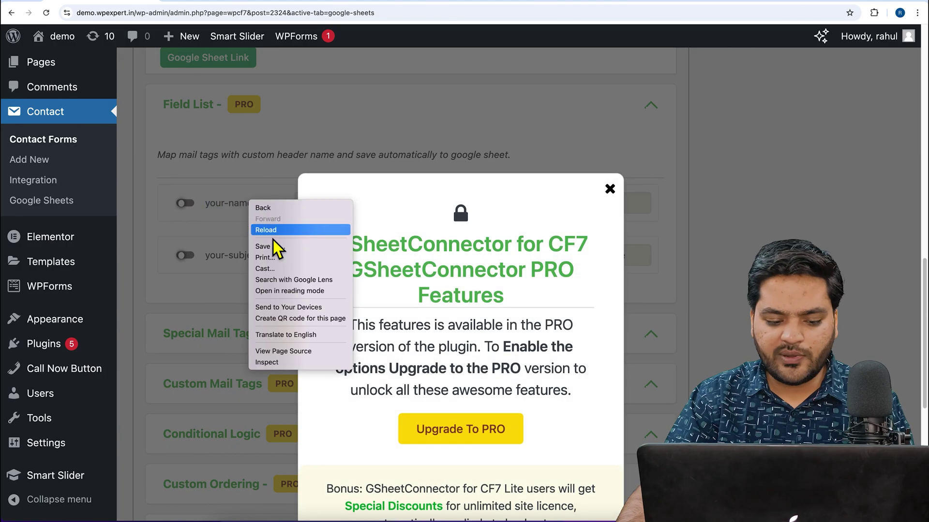
pyautogui.click(611, 191)
pyautogui.click(612, 190)
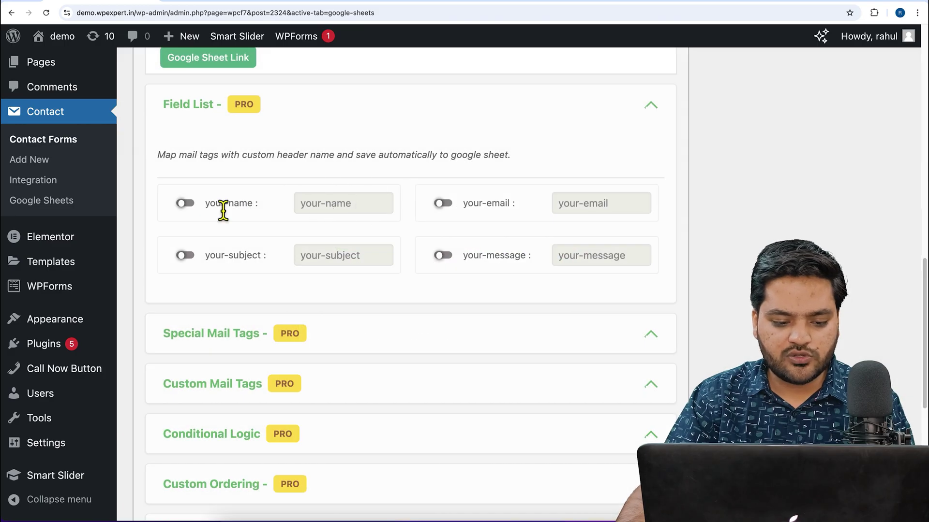
pyautogui.moveTo(265, 216); pyautogui.dragTo(203, 202)
pyautogui.rightClick(218, 206)
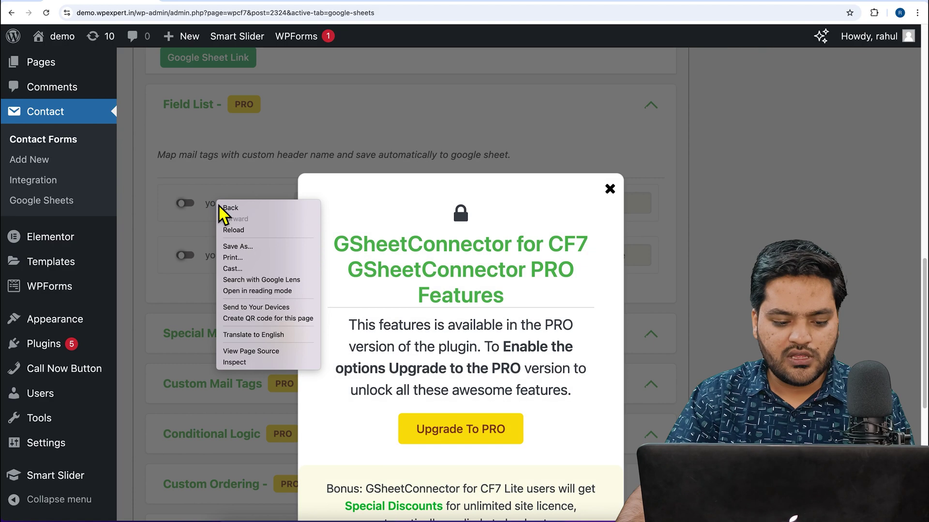
pyautogui.click(202, 207)
pyautogui.click(208, 206)
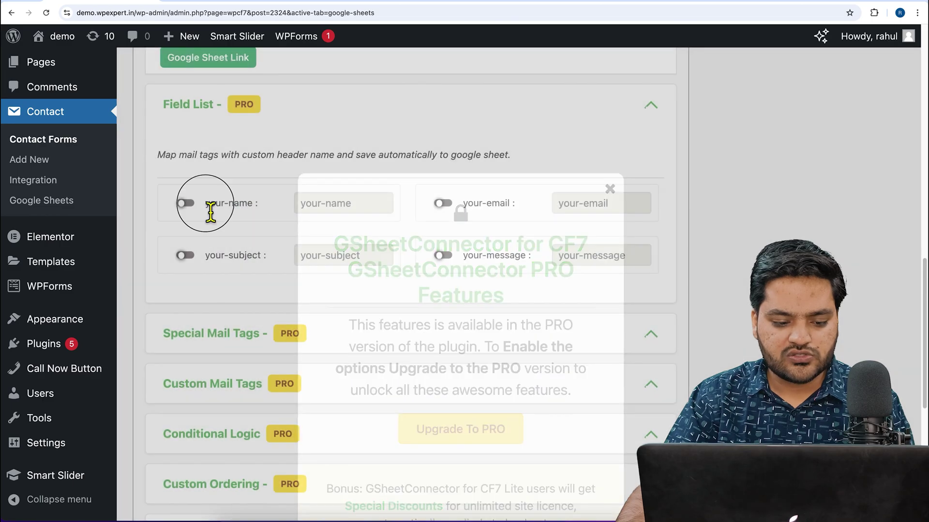
pyautogui.moveTo(210, 207); pyautogui.dragTo(259, 207)
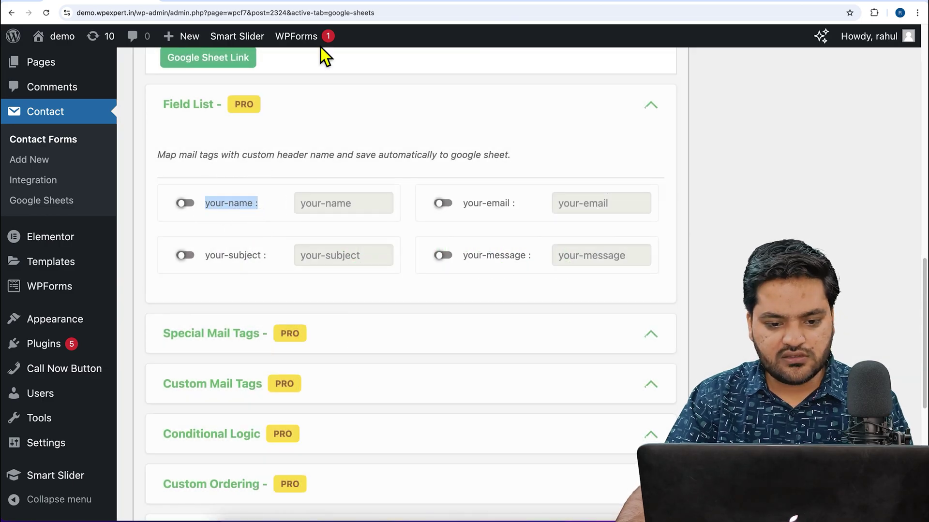
# Enter headers date in A1 and your-name in B1, removing a stray colon.
pyautogui.click(427, 2)
pyautogui.click(137, 156)
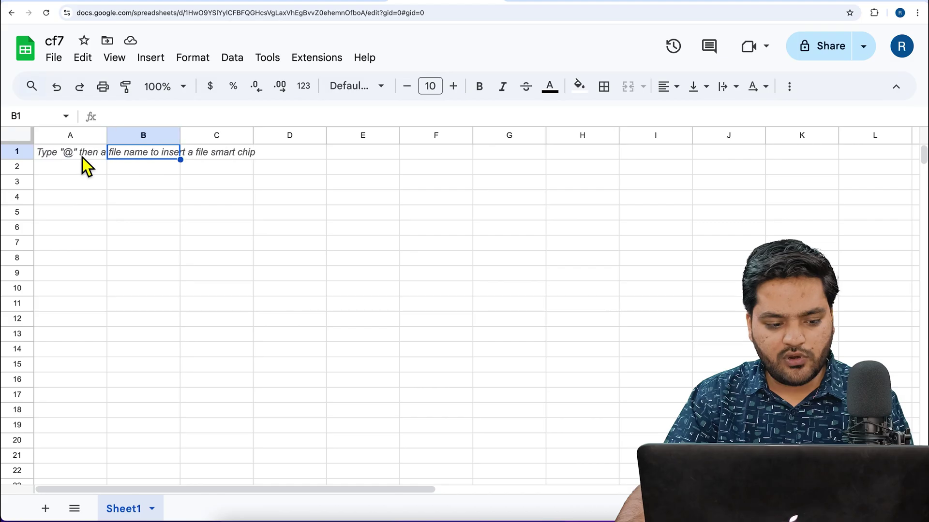
pyautogui.click(83, 158)
pyautogui.write('date')
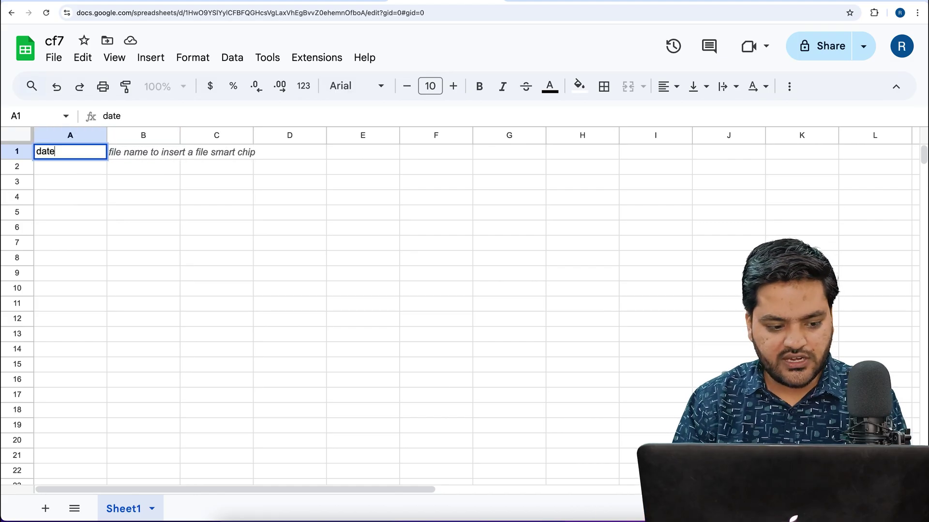
pyautogui.press('Tab')
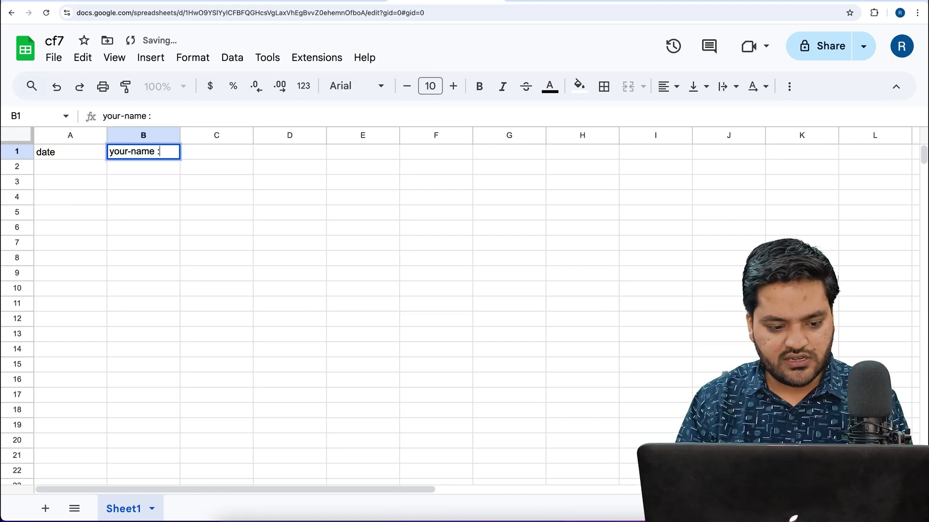
pyautogui.press('Return')
pyautogui.click(172, 156)
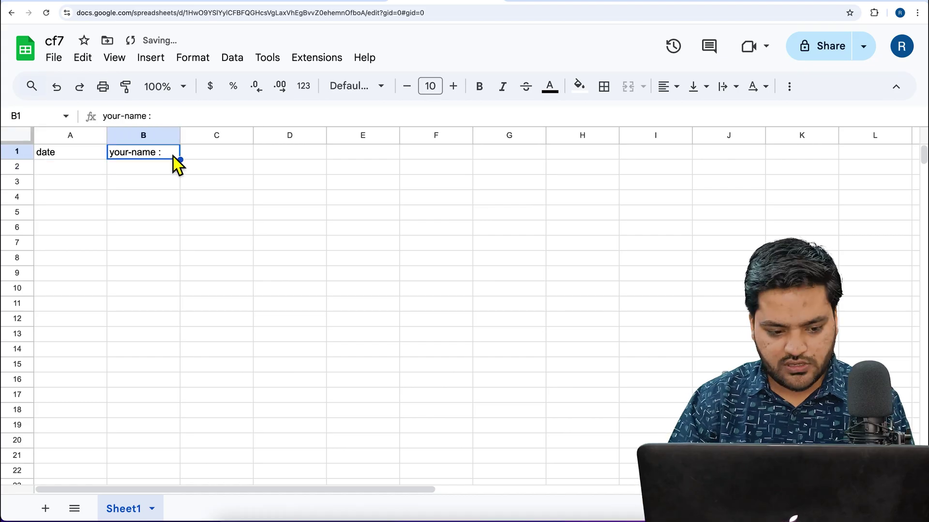
pyautogui.press('Return')
pyautogui.press('BackSpace')
pyautogui.press('Return')
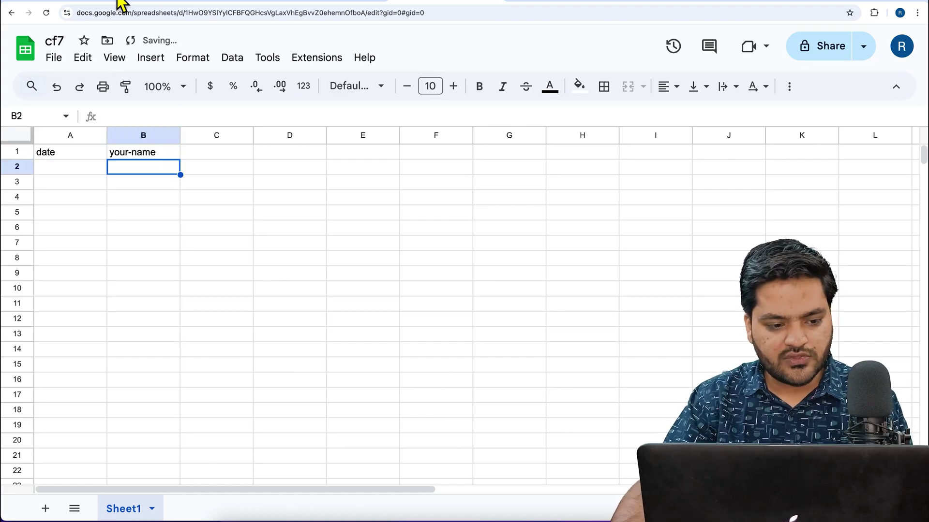
# Copy your-subject into C1 and your-email into D1 from the WordPress field list.
pyautogui.click(121, 3)
pyautogui.moveTo(204, 256); pyautogui.dragTo(262, 256)
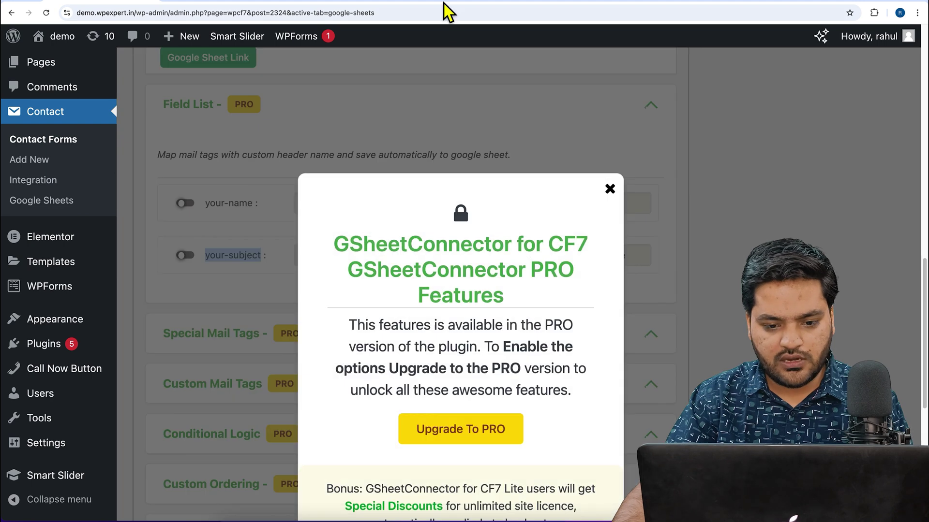
pyautogui.click(442, 2)
pyautogui.press('Up')
pyautogui.press('Right')
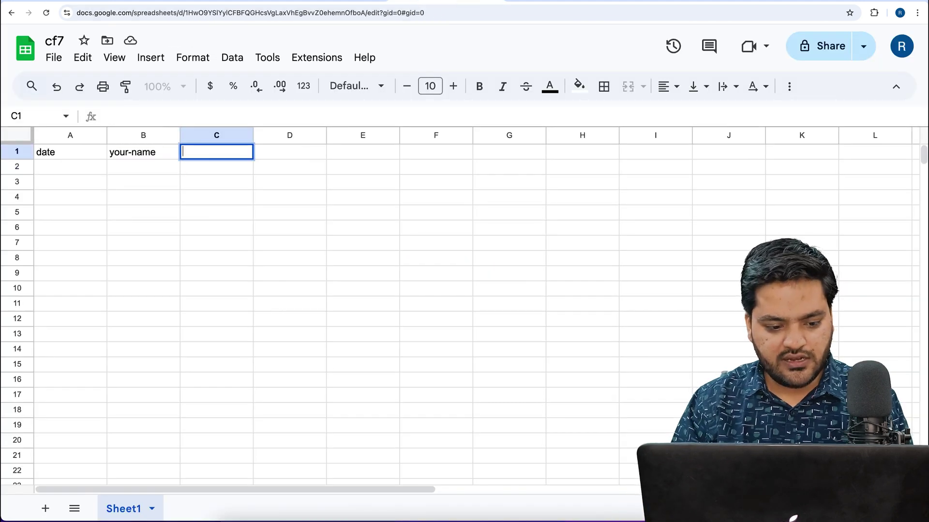
pyautogui.press('super+v')
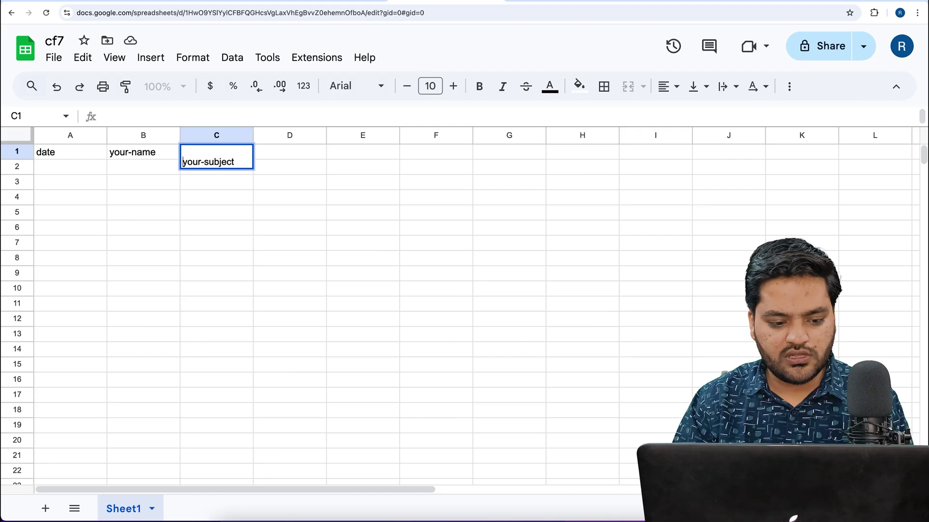
pyautogui.press('Return')
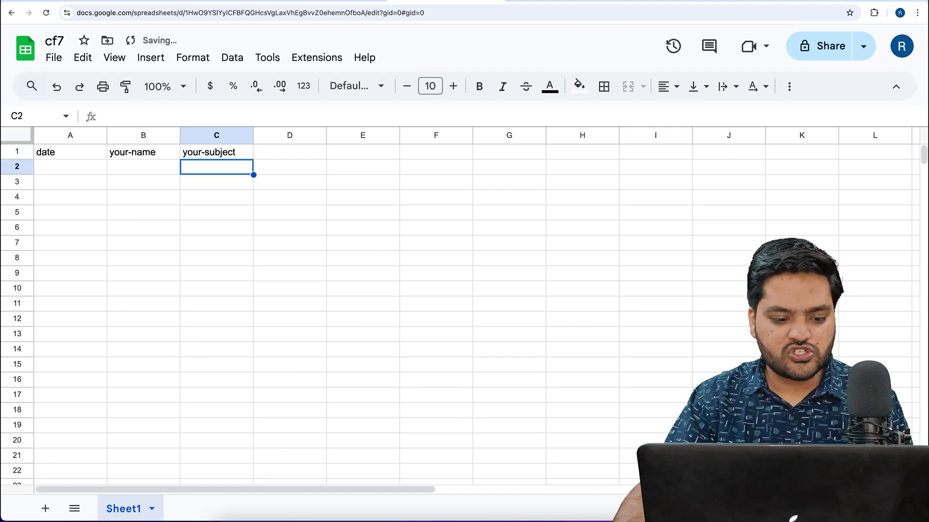
pyautogui.click(118, 2)
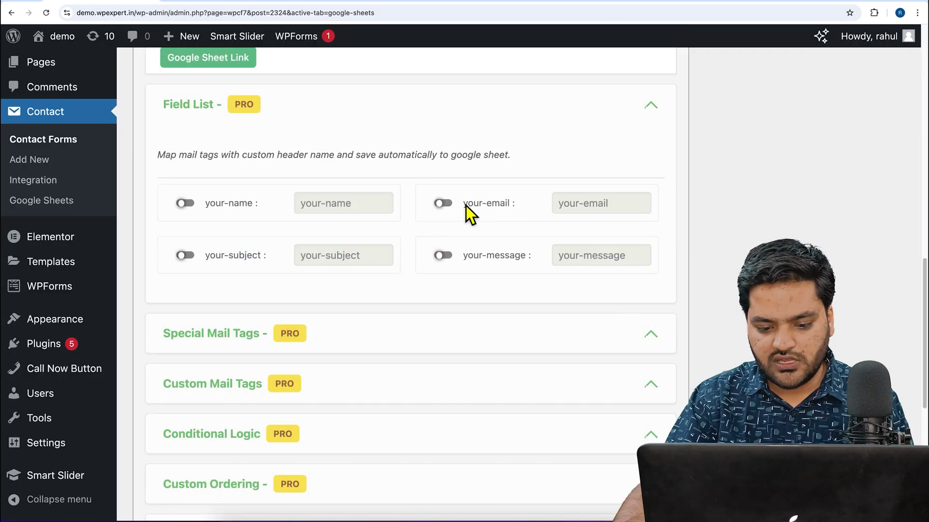
pyautogui.moveTo(465, 204); pyautogui.dragTo(514, 209)
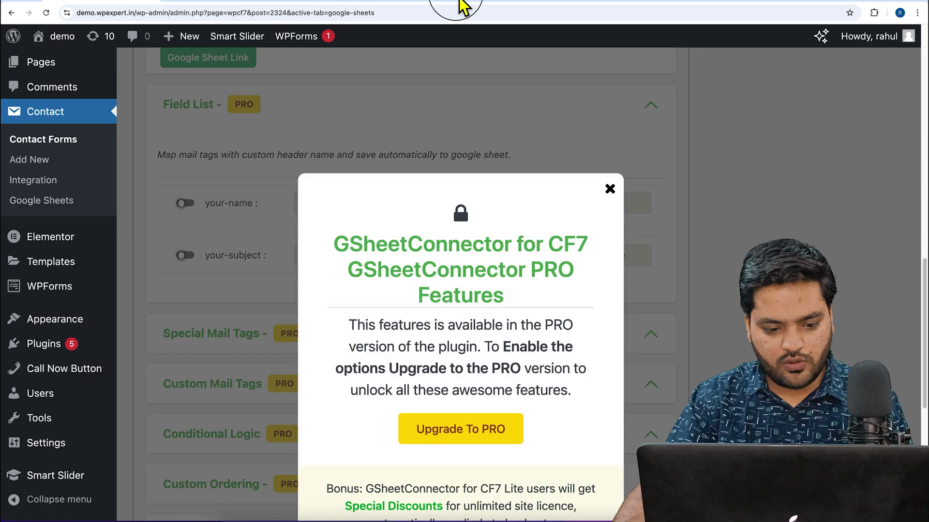
pyautogui.click(462, 5)
pyautogui.click(276, 154)
pyautogui.press('super+v')
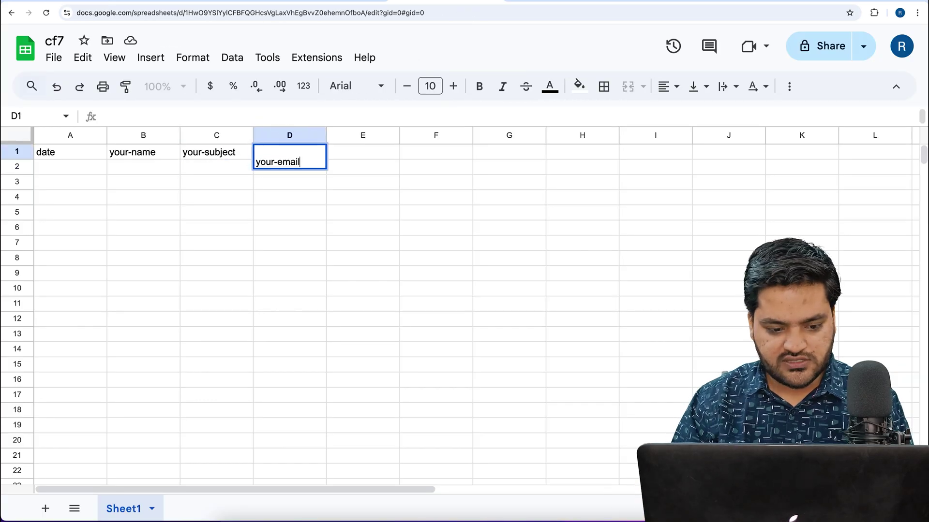
pyautogui.press('Return')
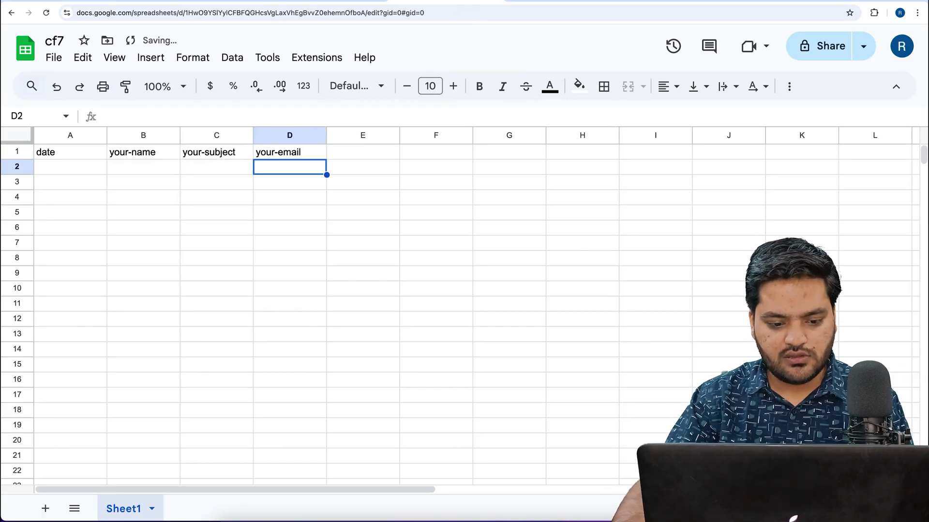
# Copy your-message from the field list into cell E1.
pyautogui.click(121, 5)
pyautogui.press('Escape')
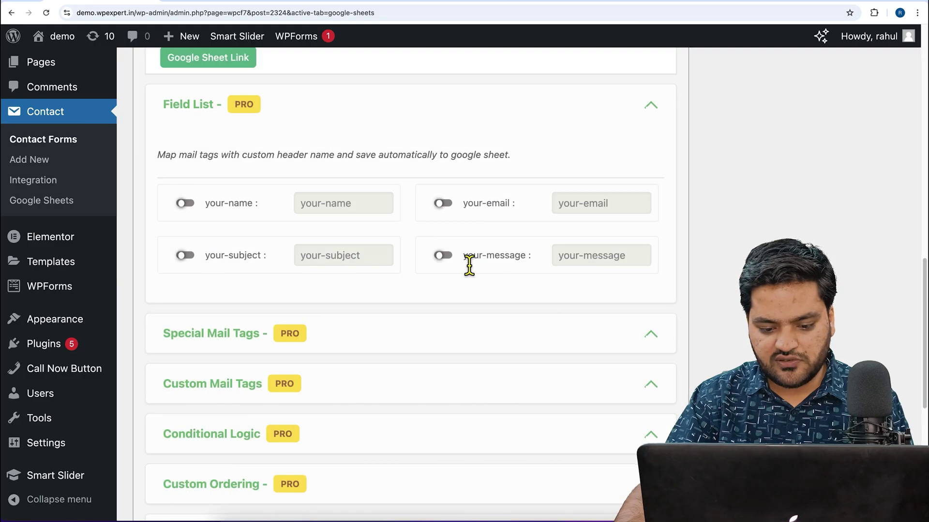
pyautogui.moveTo(465, 255); pyautogui.dragTo(525, 265)
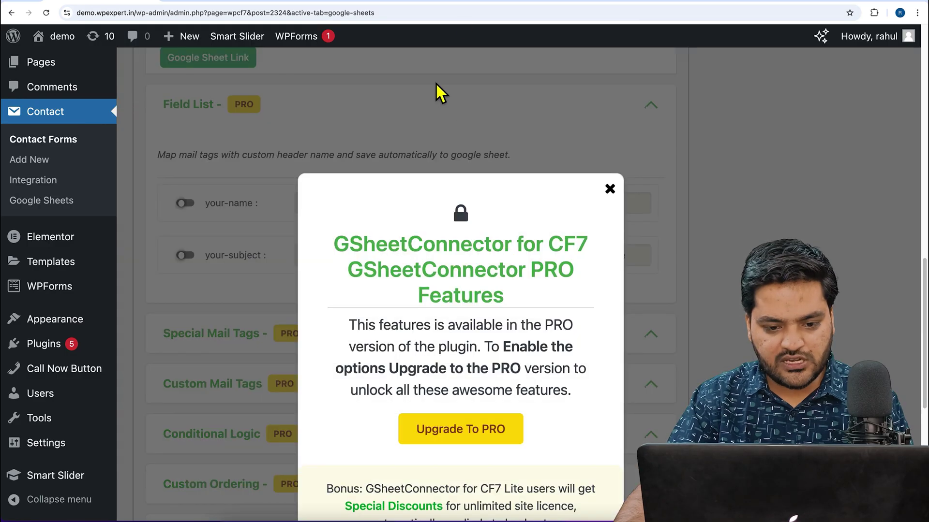
pyautogui.click(465, 1)
pyautogui.click(365, 159)
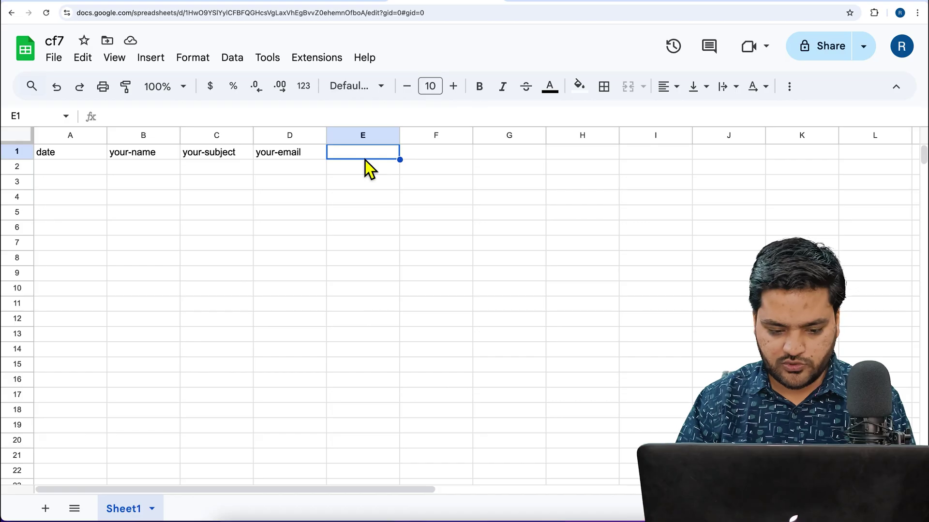
pyautogui.hotkey('ctrl', 'v')
pyautogui.click(356, 178)
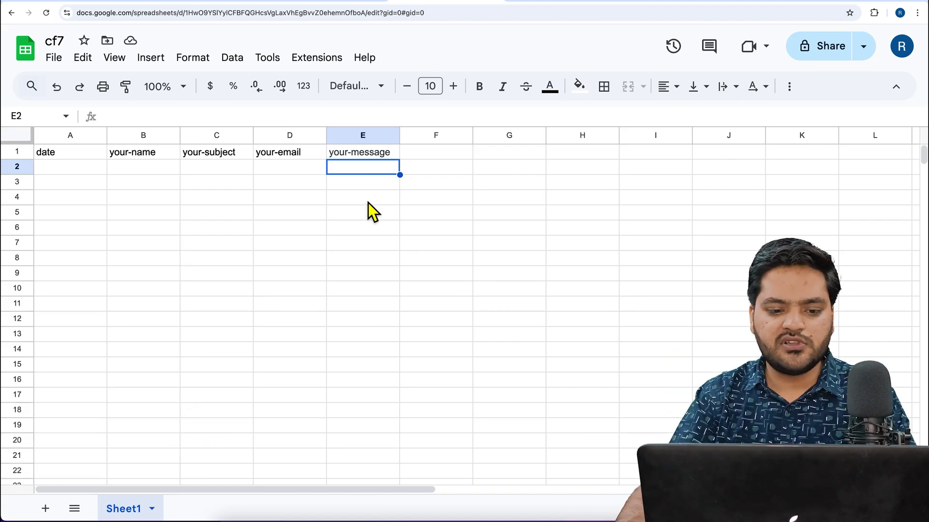
# Return to Contact form 1's Google Sheets settings in WordPress and dismiss the PRO features popup.
pyautogui.click(217, 2)
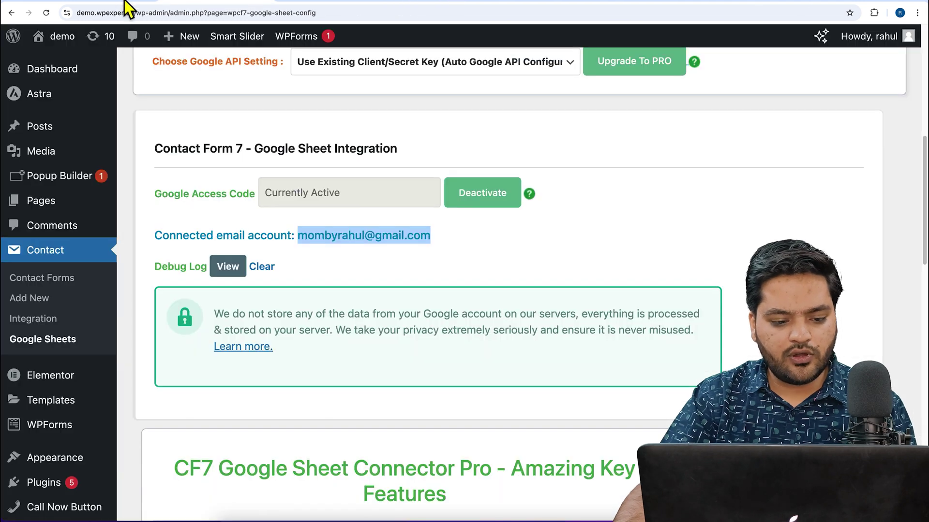
pyautogui.scroll(-8, 176, 182)
pyautogui.scroll(15, 183, 187)
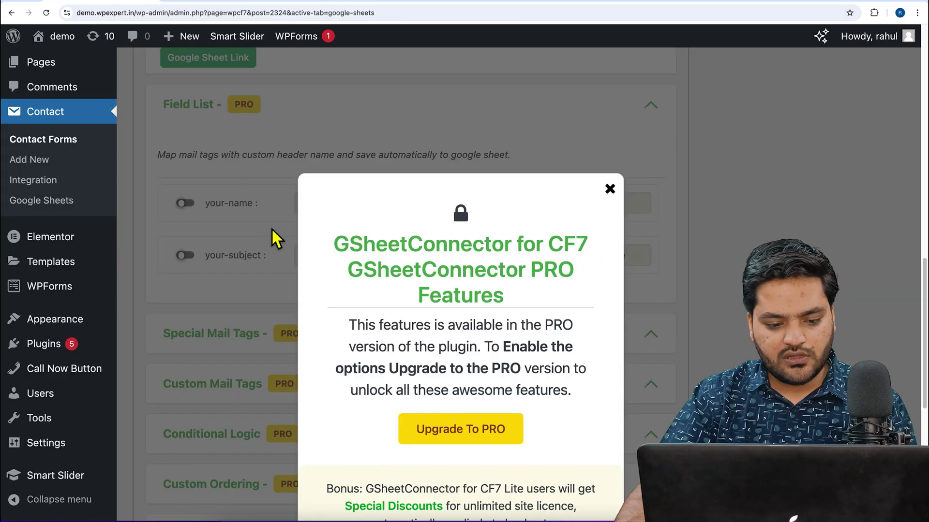
pyautogui.click(271, 229)
pyautogui.scroll(-7, 292, 238)
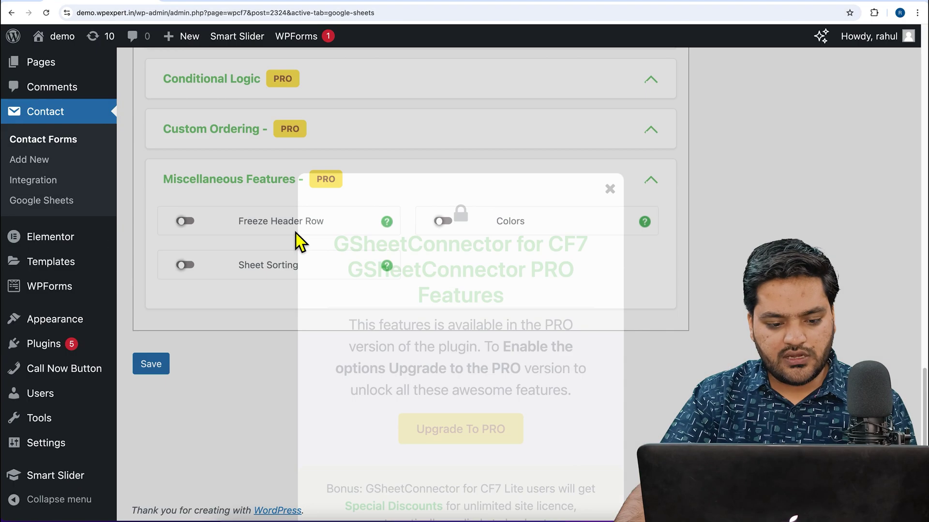
pyautogui.scroll(14, 294, 237)
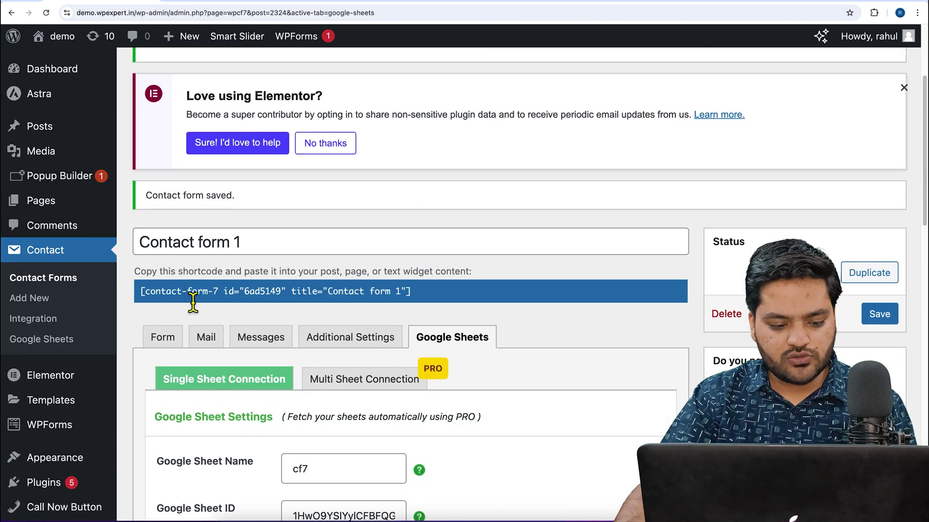
# Copy the form's shortcode and go to the site's front-end home page.
pyautogui.moveTo(193, 304); pyautogui.dragTo(249, 304)
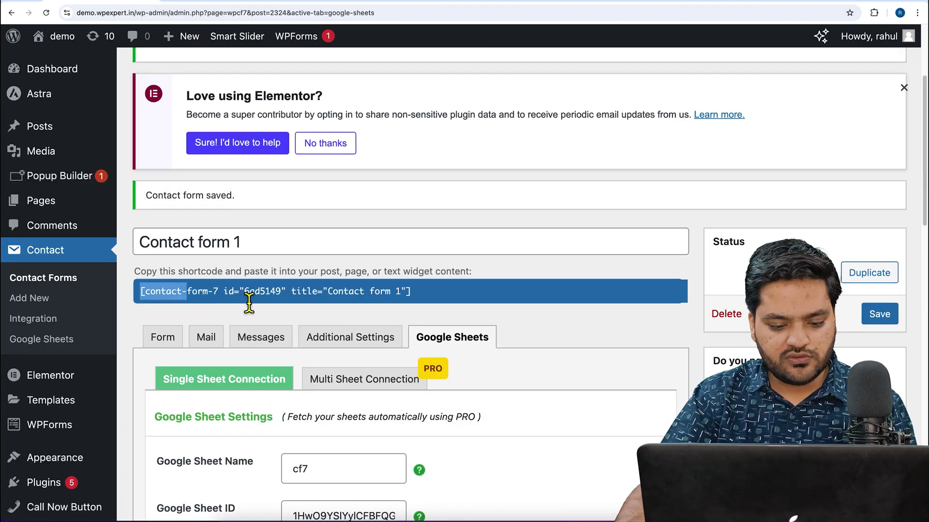
pyautogui.moveTo(440, 308); pyautogui.dragTo(114, 301)
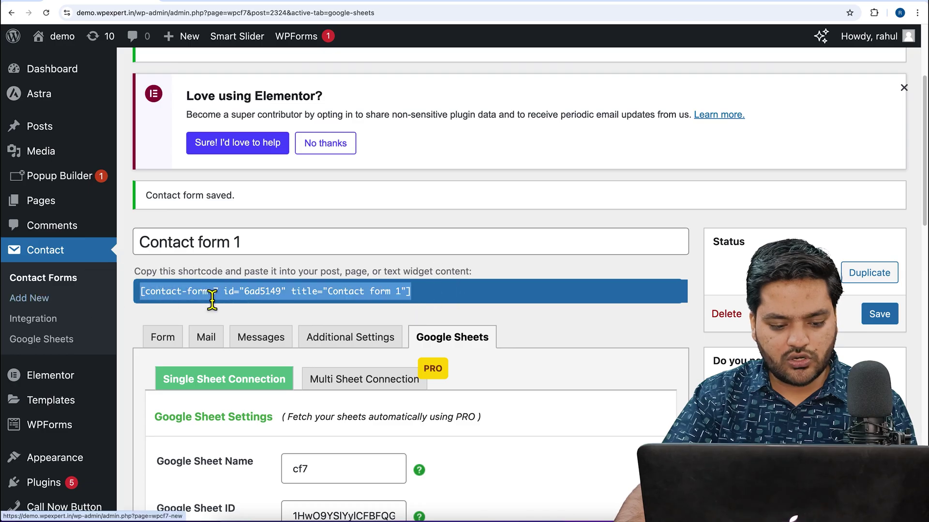
pyautogui.rightClick(209, 292)
pyautogui.click(234, 314)
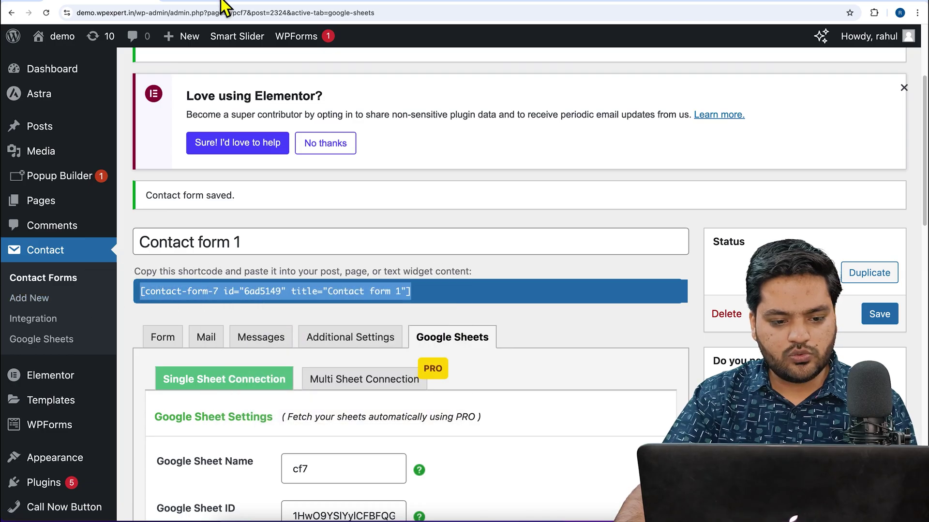
pyautogui.click(63, 59)
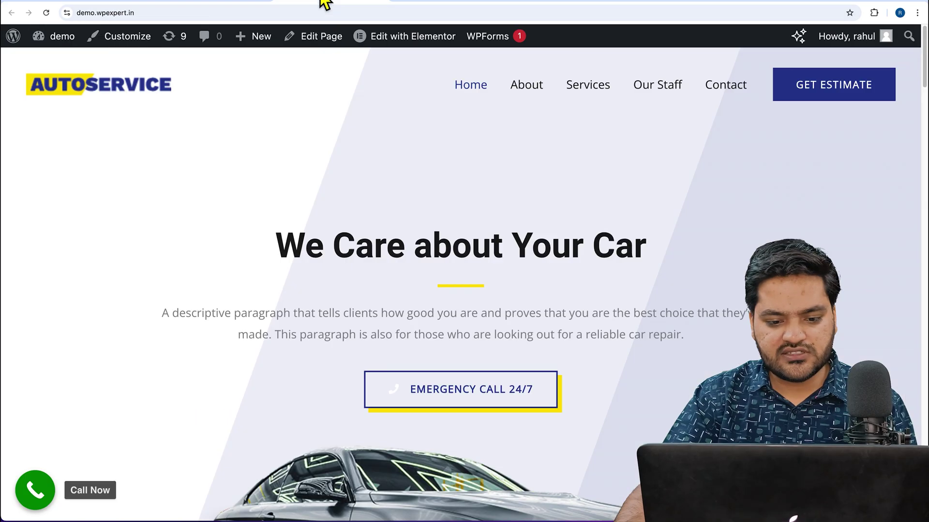
# Open the home page in Elementor and close the onboarding checklist.
pyautogui.click(411, 37)
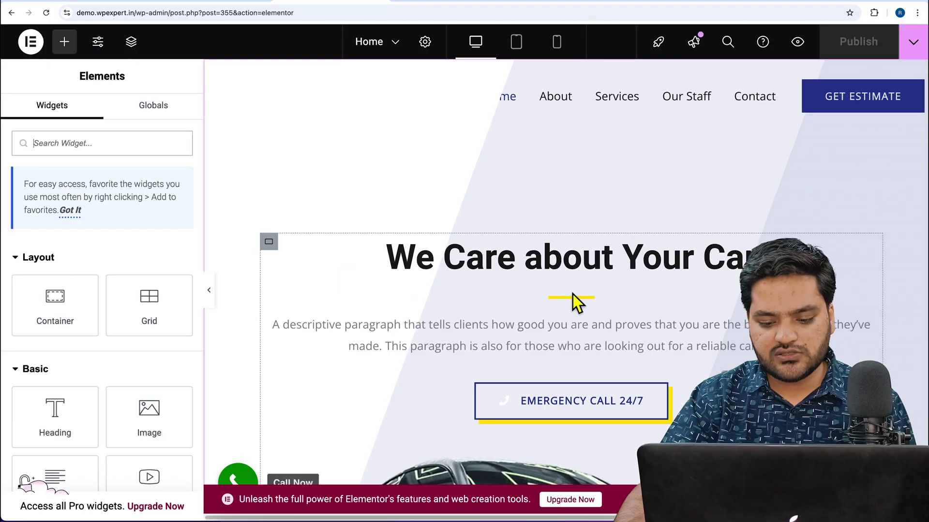
pyautogui.scroll(-1, 575, 304)
pyautogui.scroll(-4, 575, 304)
pyautogui.scroll(5, 570, 308)
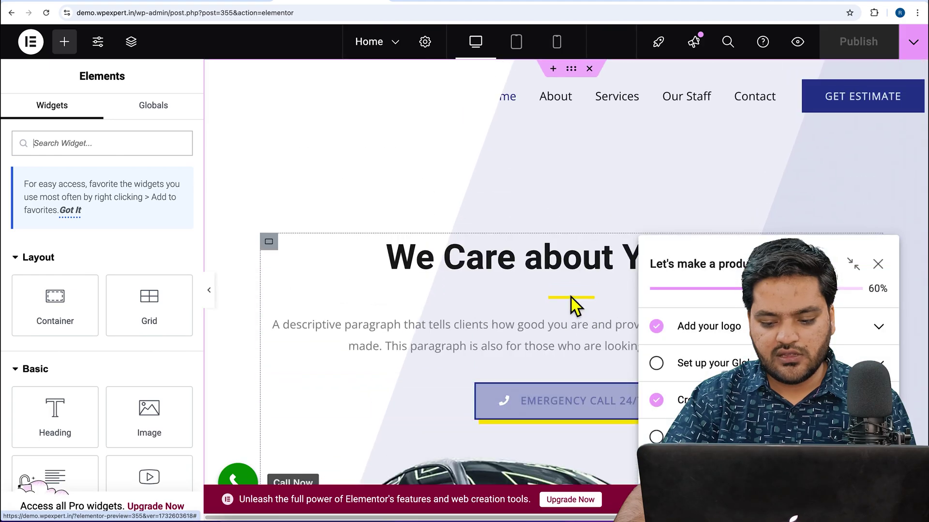
pyautogui.scroll(-10, 570, 307)
pyautogui.scroll(-10, 581, 297)
pyautogui.click(878, 264)
pyautogui.scroll(-15, 544, 292)
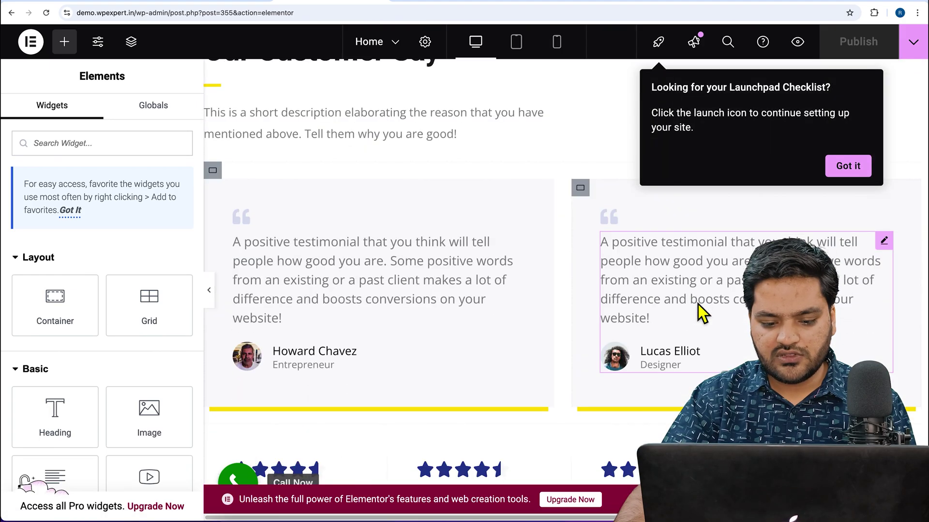
pyautogui.scroll(10, 548, 301)
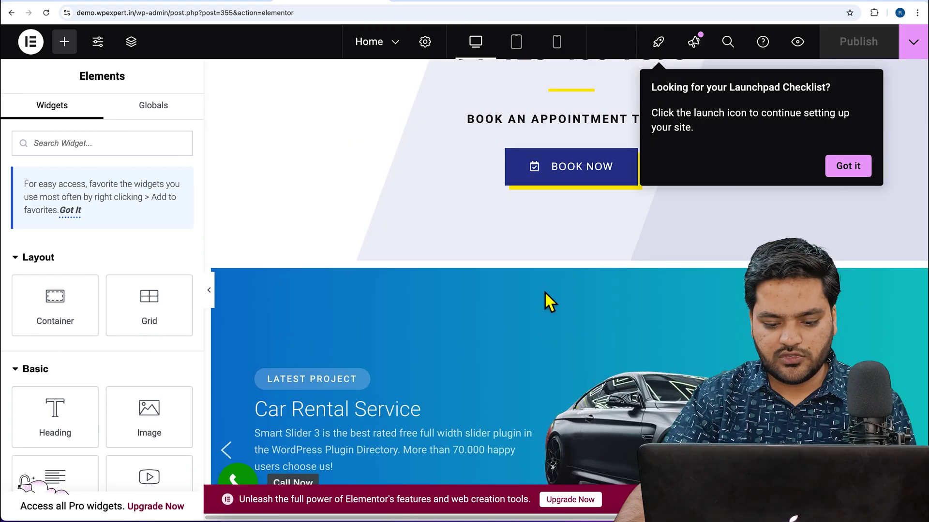
pyautogui.scroll(-3, 544, 291)
# Add a single-column flexbox section below the car rental slider containing a Shortcode widget.
pyautogui.click(520, 294)
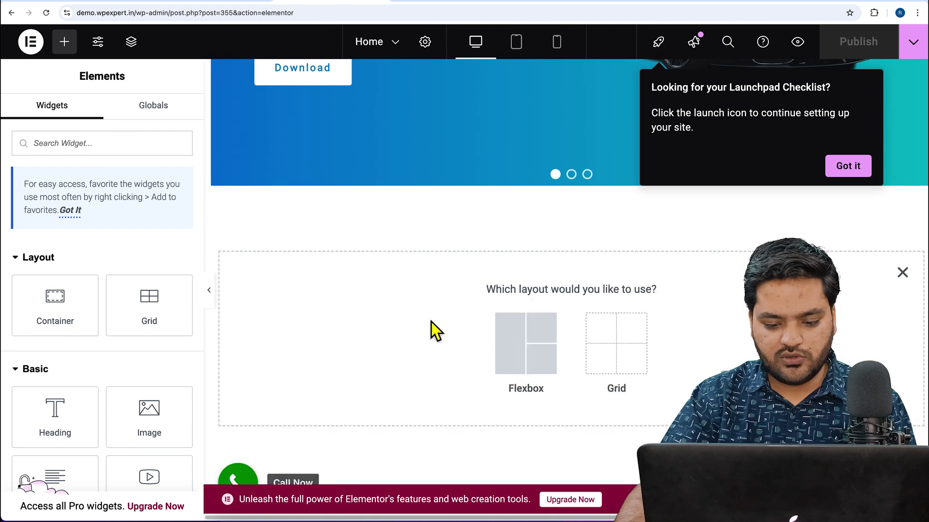
pyautogui.click(518, 353)
pyautogui.click(368, 328)
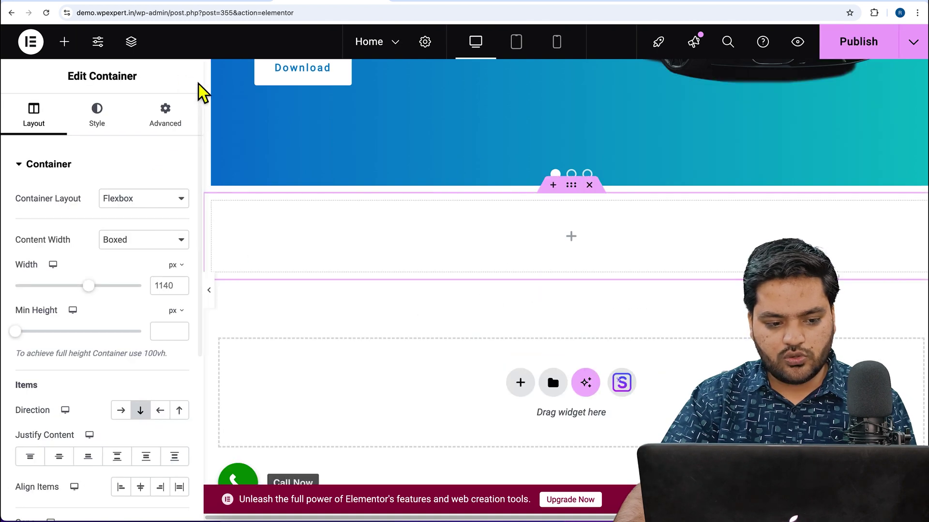
pyautogui.click(64, 42)
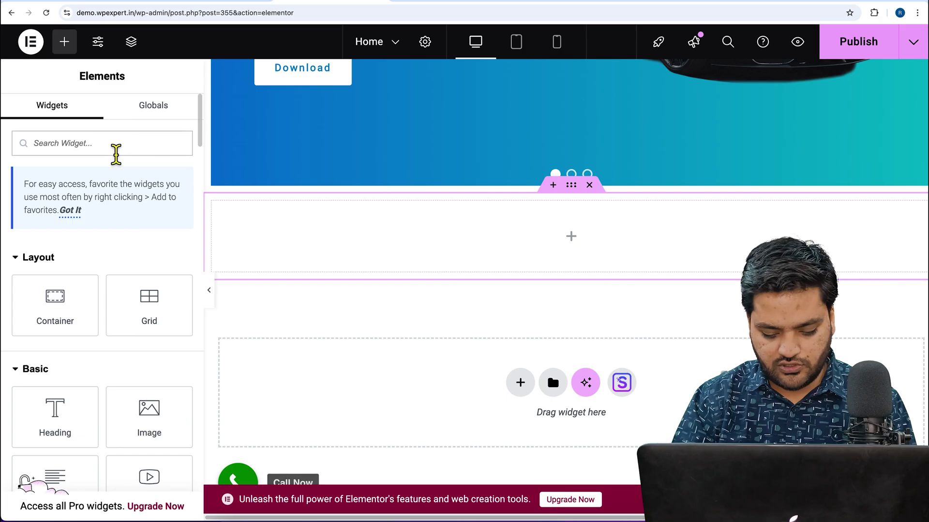
pyautogui.write('short')
pyautogui.moveTo(51, 293); pyautogui.dragTo(472, 246)
# Paste the copied Contact form 1 shortcode into the widget, apply it, and publish.
pyautogui.press('super+v')
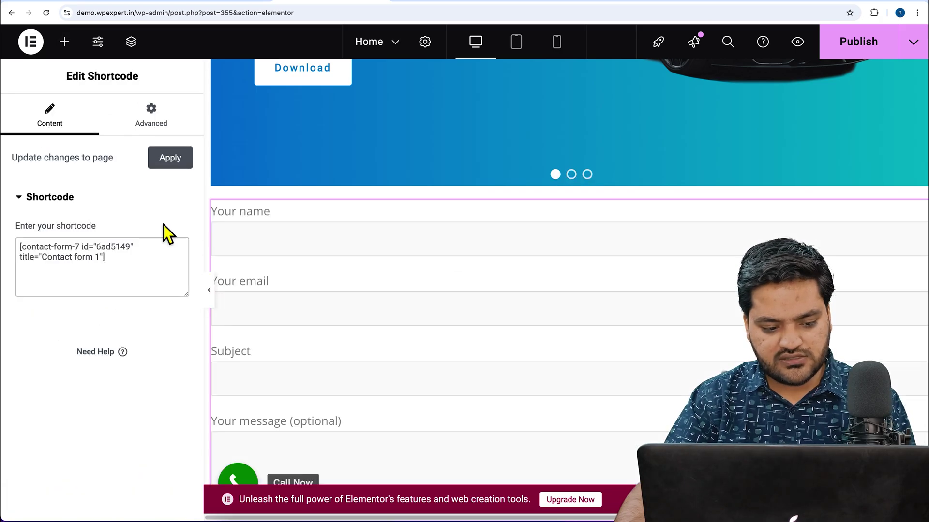
pyautogui.click(163, 197)
pyautogui.click(170, 160)
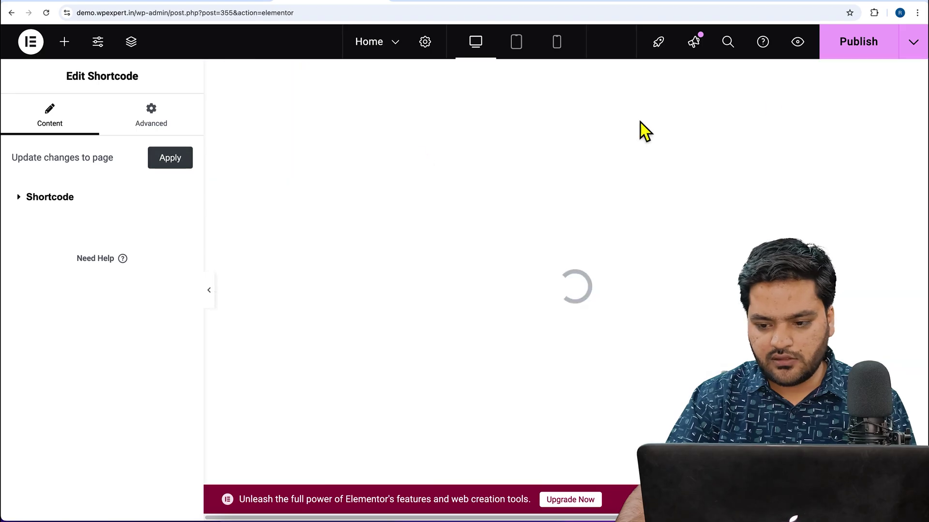
pyautogui.click(856, 47)
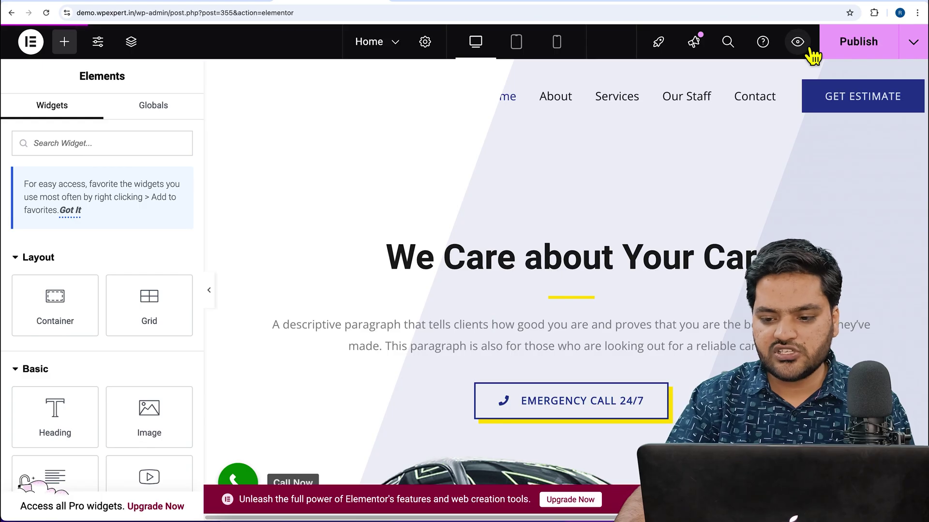
# Preview the home page and fill Your name, Your email and Subject with saved demo entries.
pyautogui.click(803, 45)
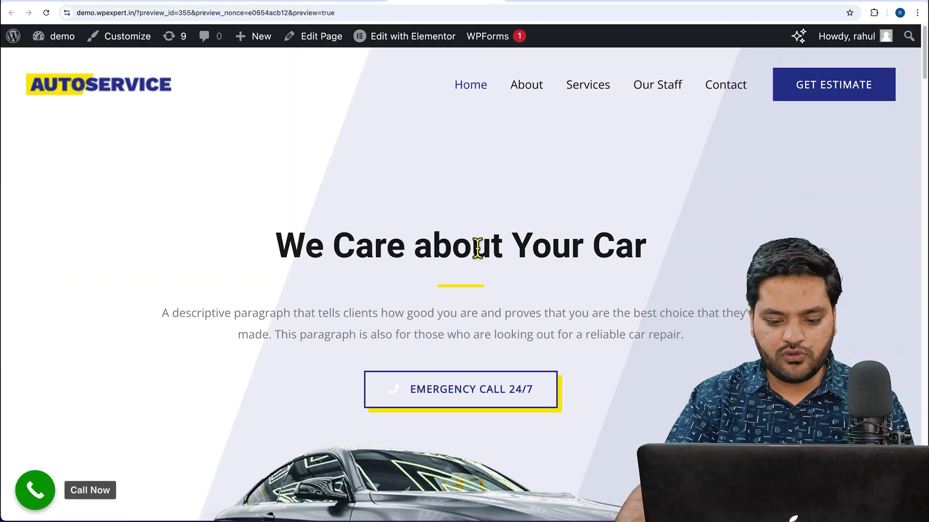
pyautogui.scroll(-15, 475, 242)
pyautogui.scroll(-10, 475, 240)
pyautogui.scroll(9, 475, 242)
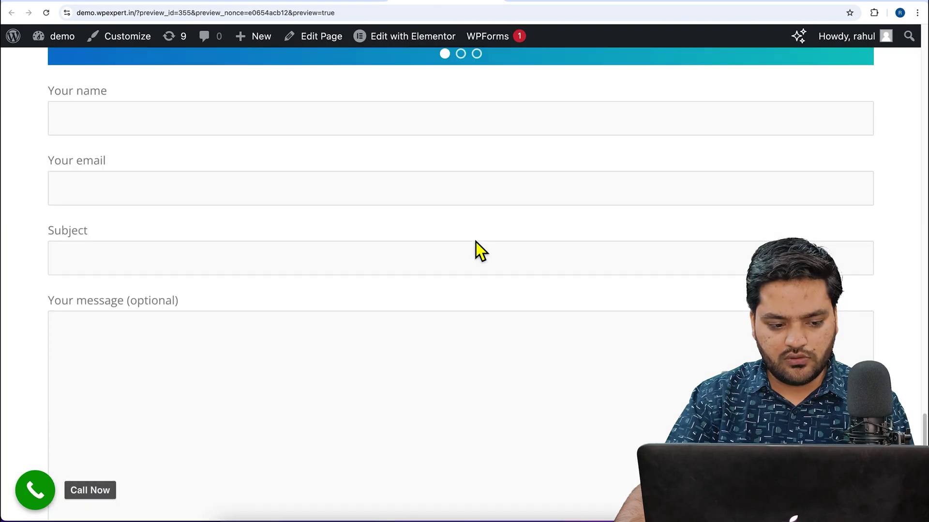
pyautogui.click(287, 138)
pyautogui.click(119, 171)
pyautogui.click(127, 219)
pyautogui.click(132, 243)
pyautogui.click(129, 274)
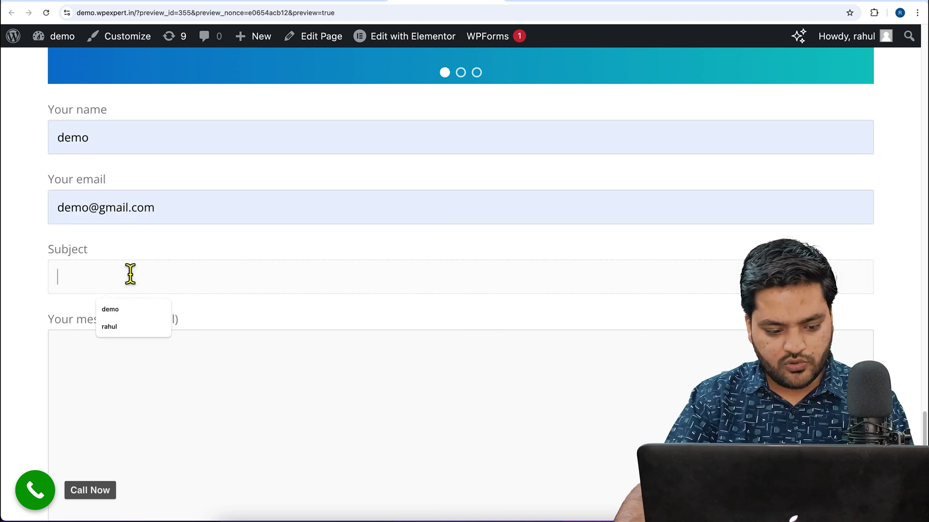
pyautogui.click(128, 310)
# Enter 'demo' as the message, submit the form, then return to the cf7 spreadsheet.
pyautogui.scroll(-5, 185, 311)
pyautogui.click(216, 236)
pyautogui.write('de')
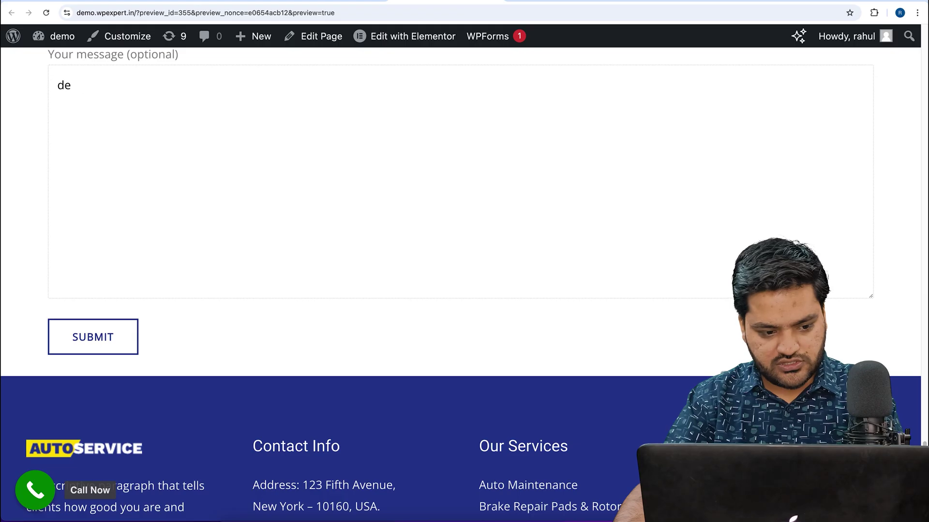
pyautogui.write('mo')
pyautogui.click(109, 345)
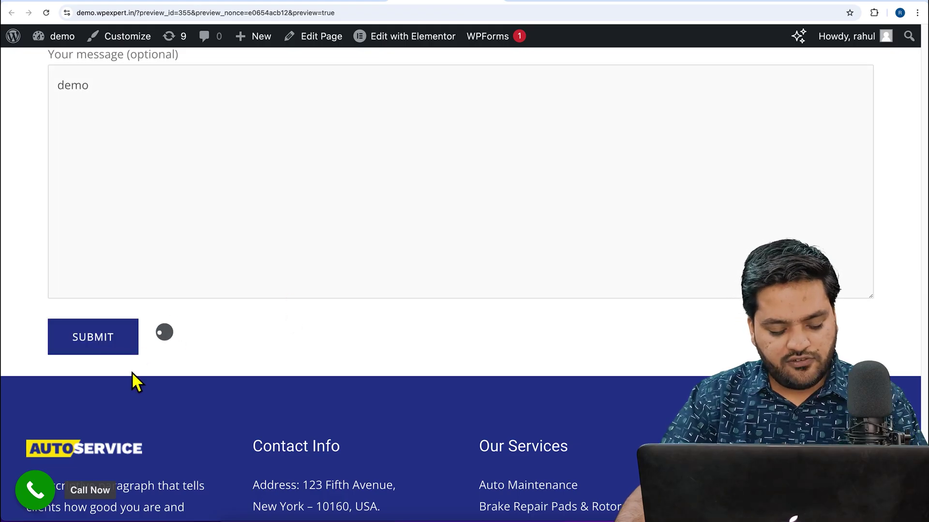
pyautogui.moveTo(71, 394); pyautogui.dragTo(317, 406)
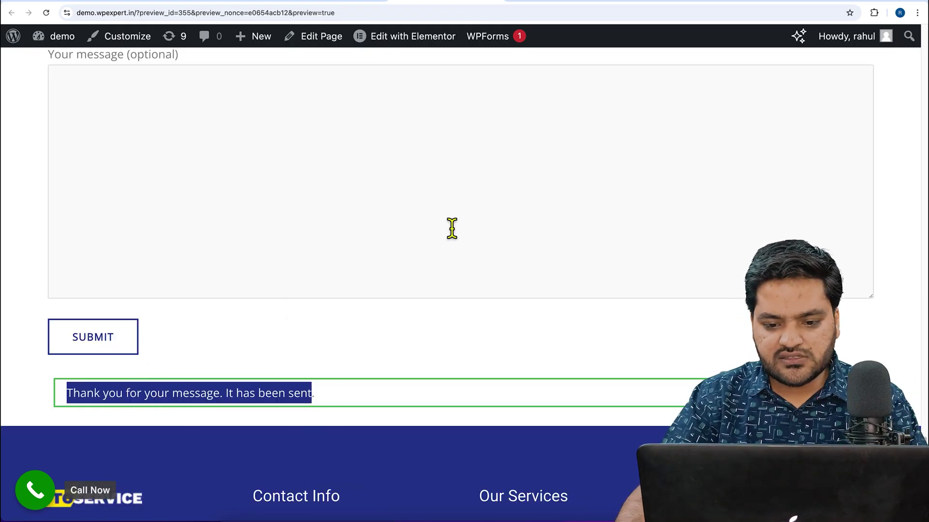
pyautogui.click(556, 6)
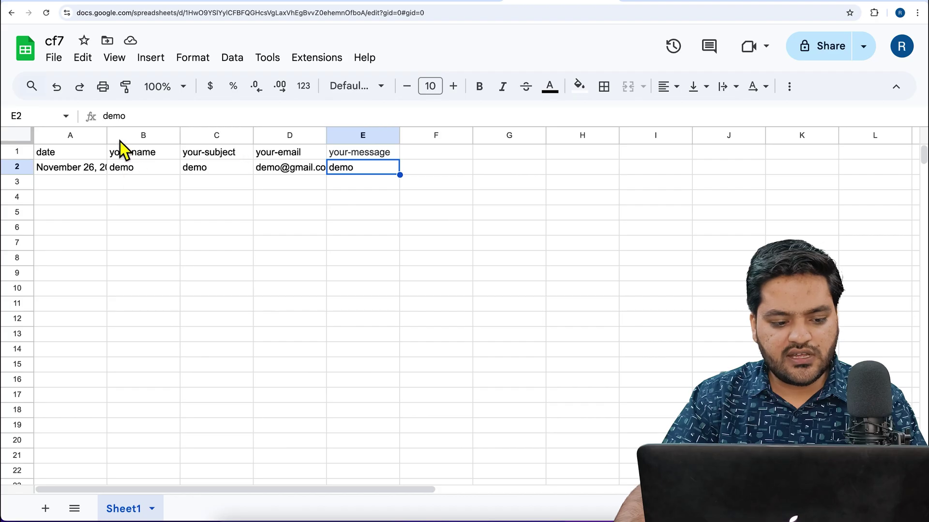
# Widen columns A, D and E so the date November 26, 2024, email and message display fully.
pyautogui.moveTo(108, 138); pyautogui.dragTo(160, 137)
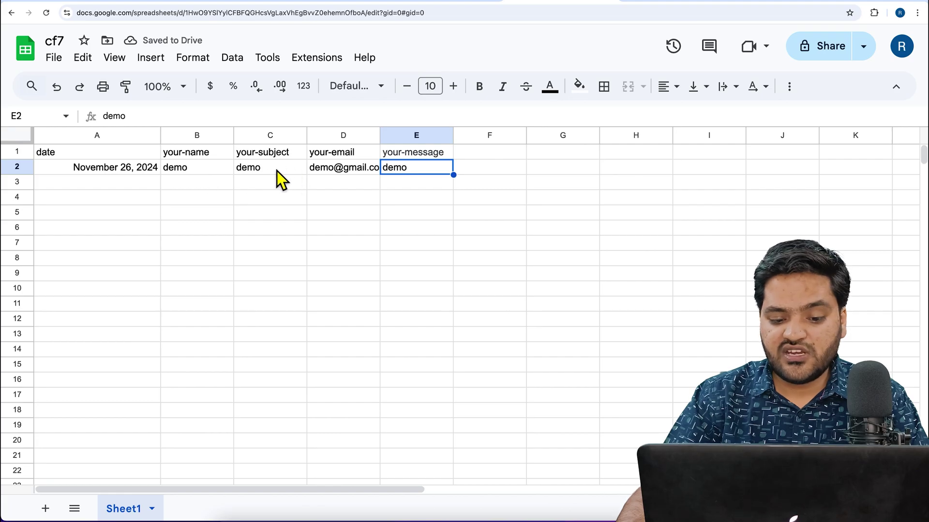
pyautogui.moveTo(381, 138); pyautogui.dragTo(423, 138)
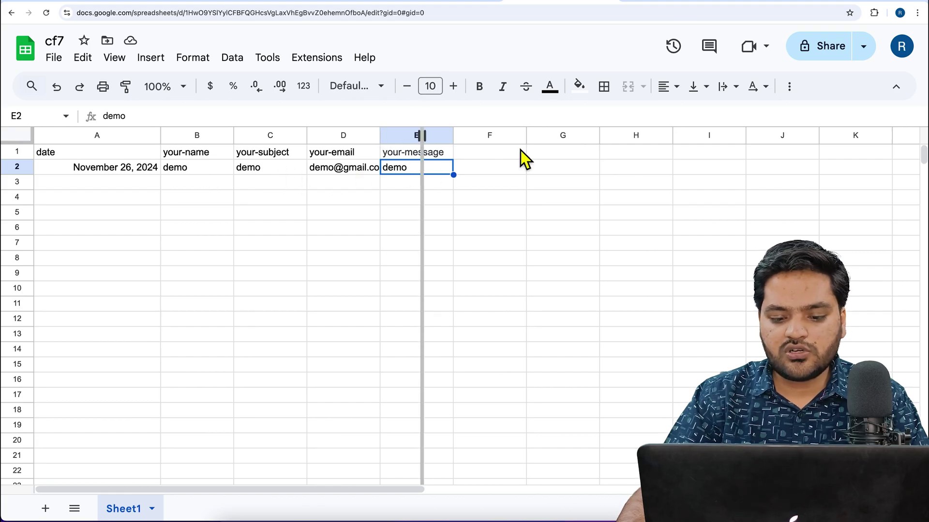
pyautogui.moveTo(503, 140); pyautogui.dragTo(548, 145)
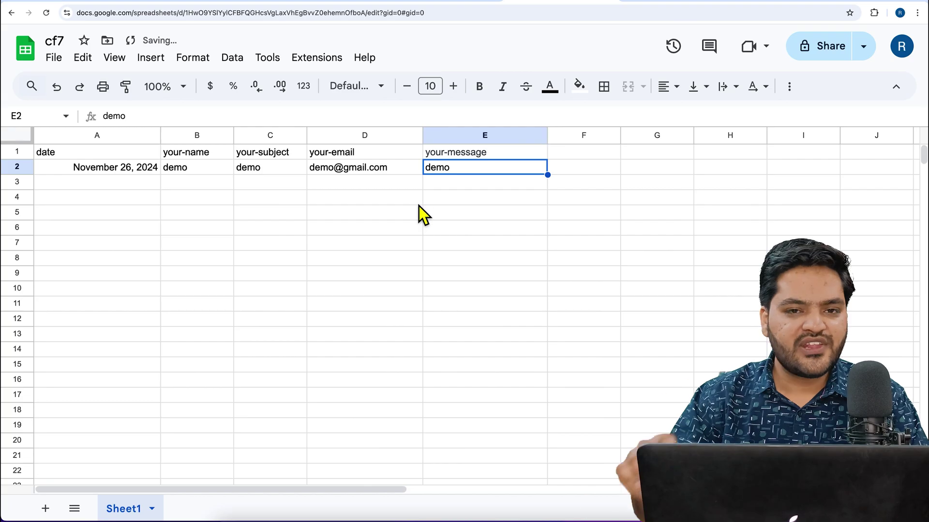